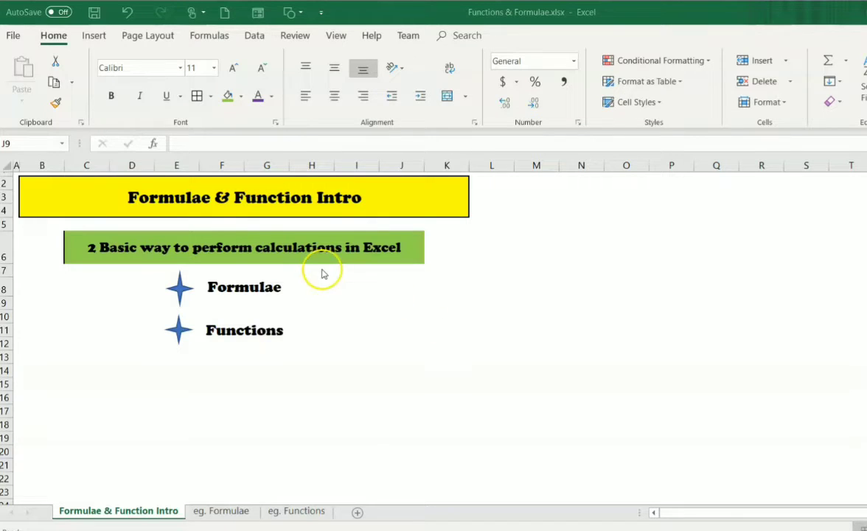
On the eg. Formulae sheet, enter the formula =B6+B7 in cell B9 to add the two Add values
click(225, 509)
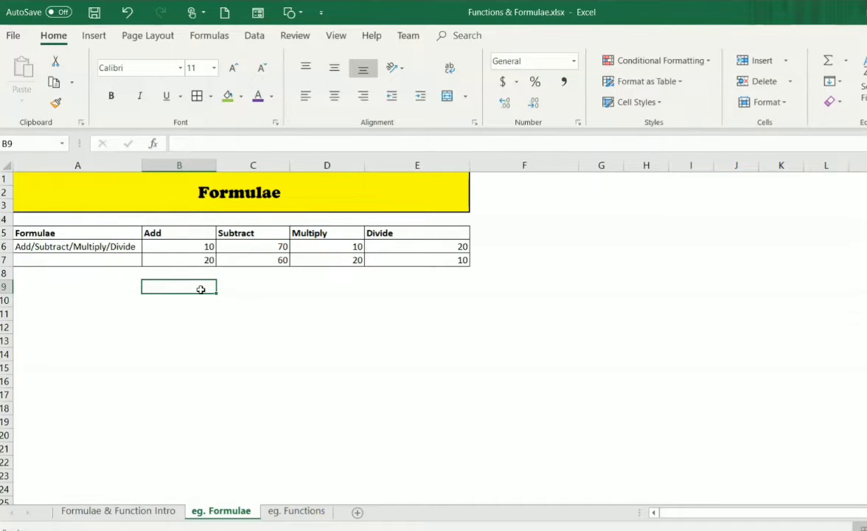
text(=)
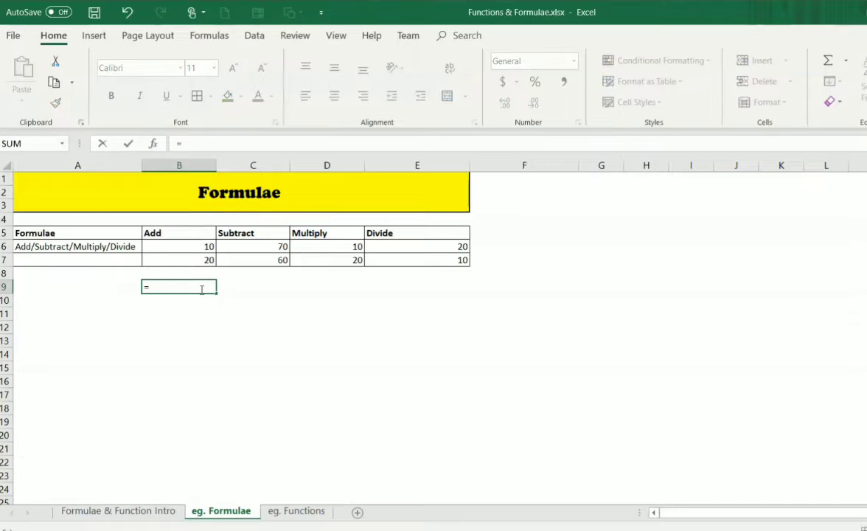
click(188, 245)
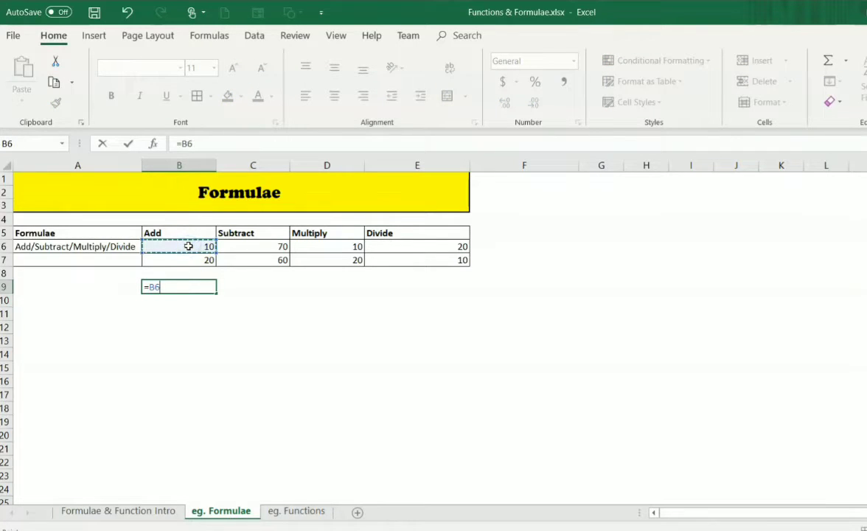
text(+)
click(192, 258)
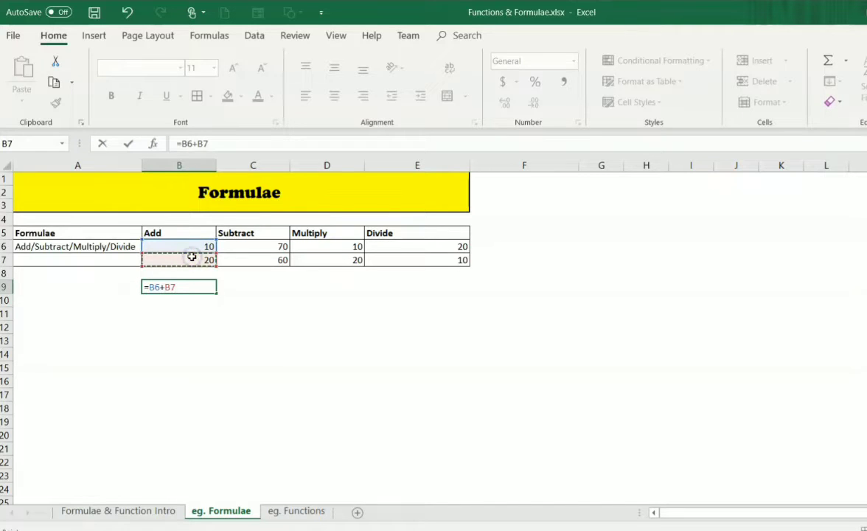
key(Return)
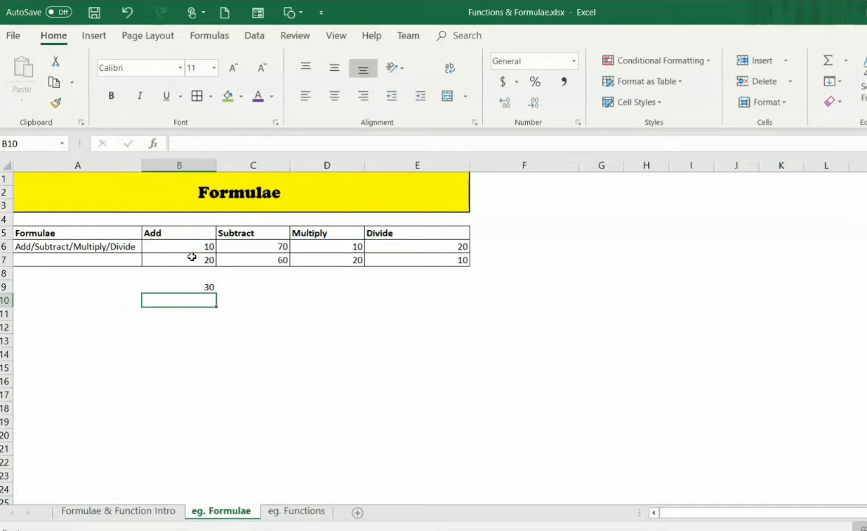
Enter the formula =C6-C7 in cell C9 to subtract the second Subtract value from the first
click(259, 284)
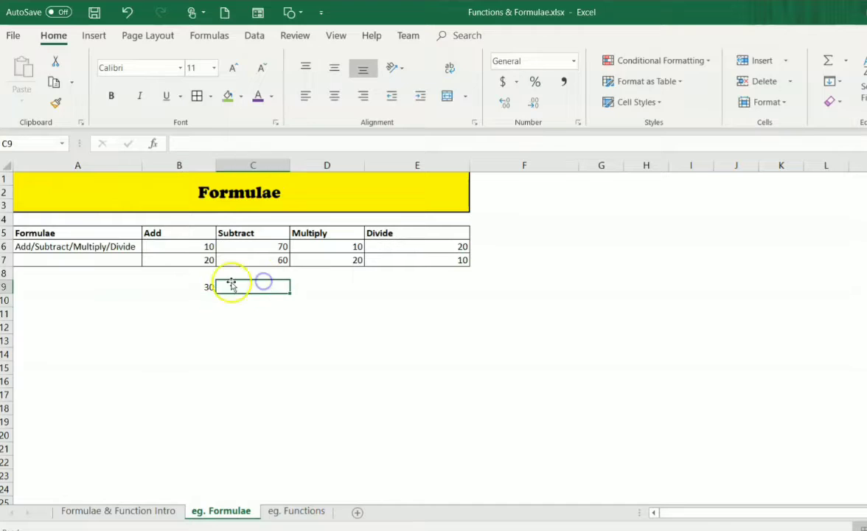
click(194, 284)
click(253, 285)
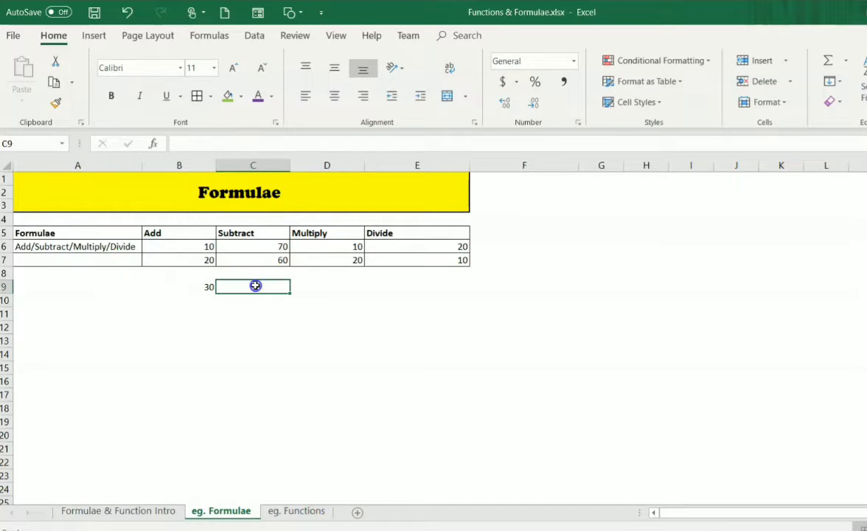
text(=)
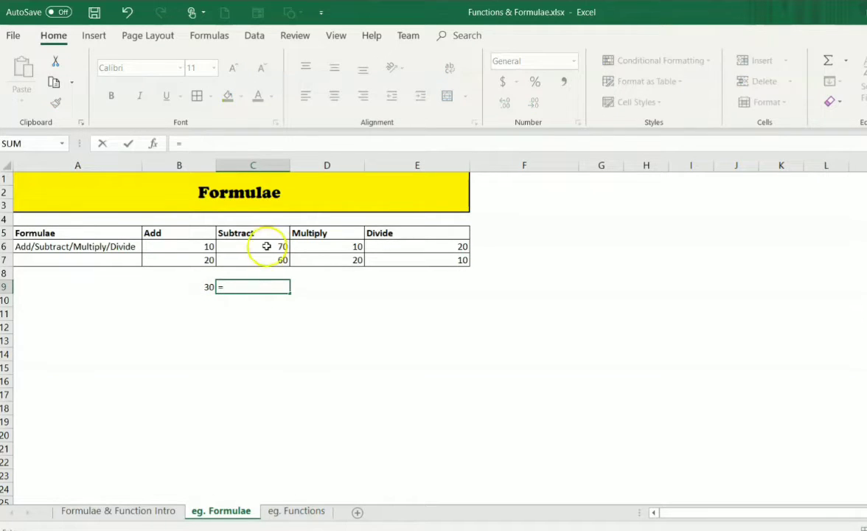
click(267, 244)
text(-)
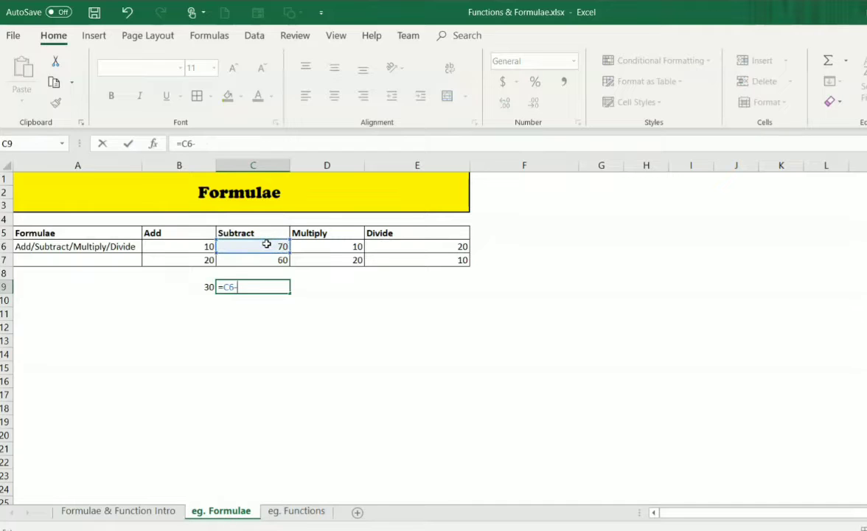
click(275, 261)
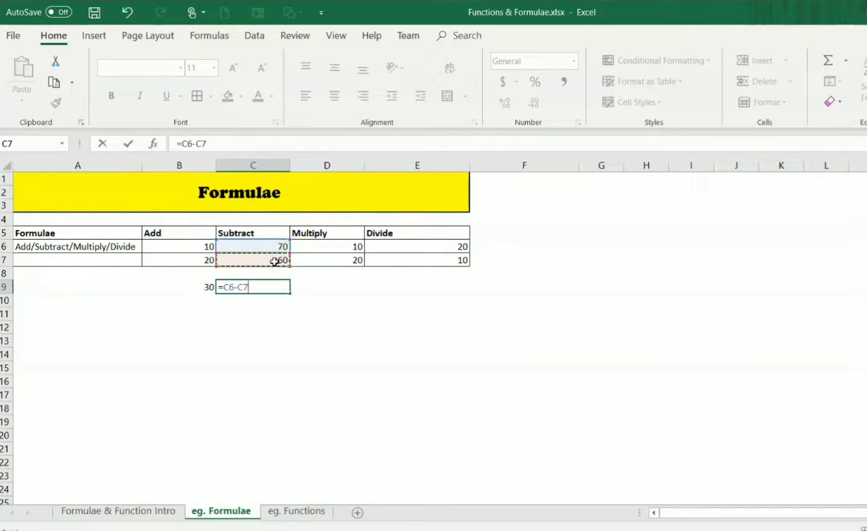
key(Return)
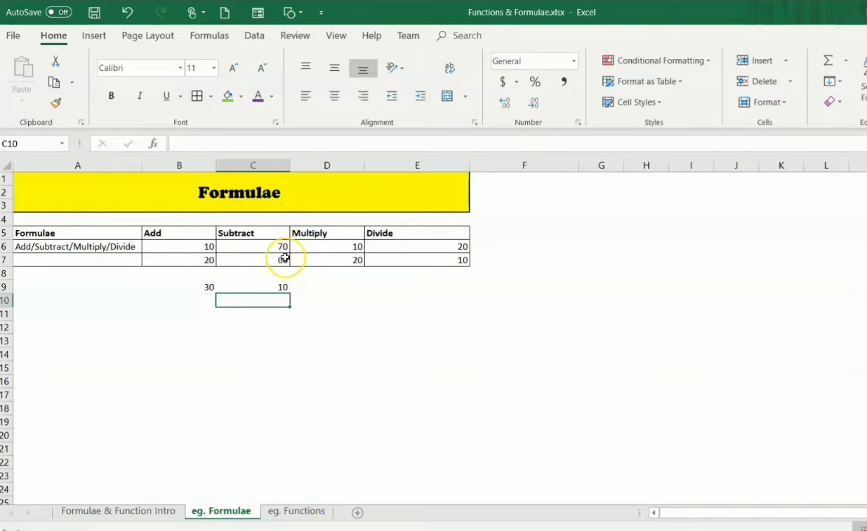
Replace the formula in cell C9 with =C7-C6 to reverse the order of the subtraction
click(281, 286)
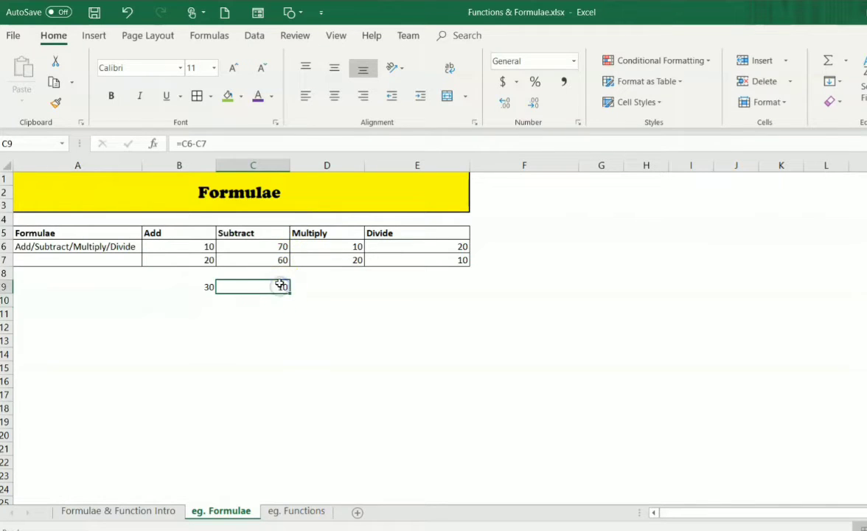
text(=)
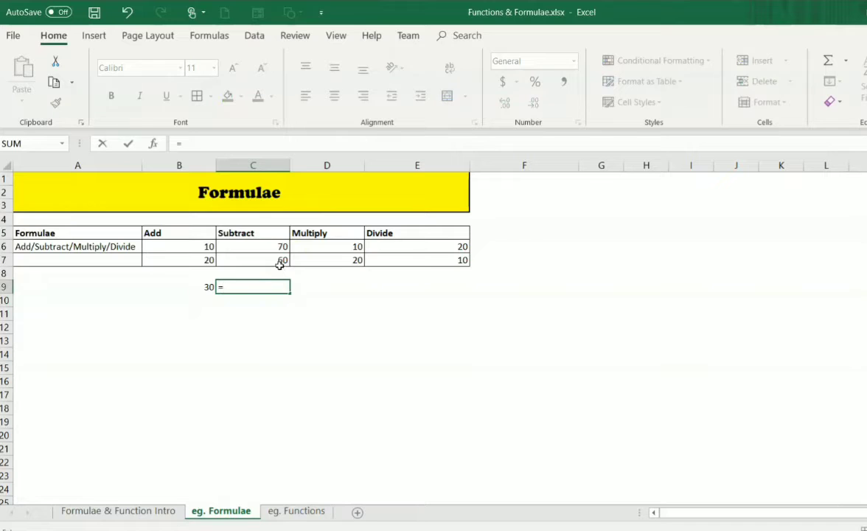
click(280, 259)
text(-)
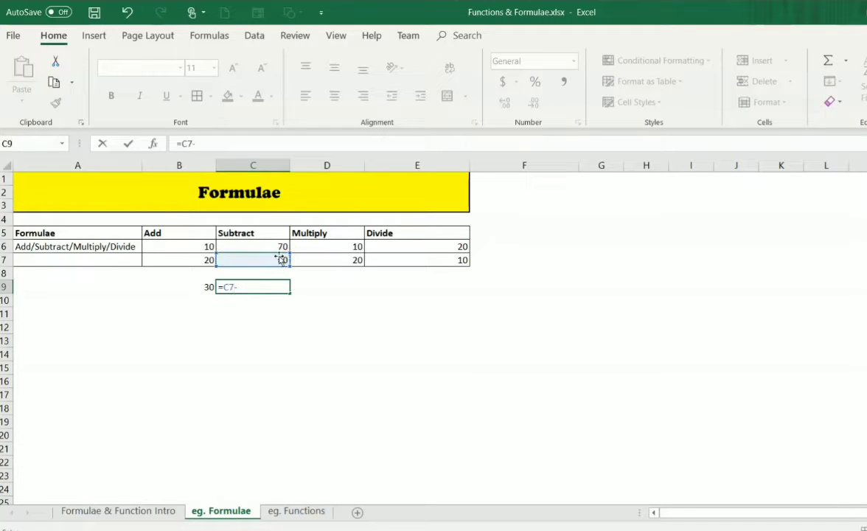
click(276, 245)
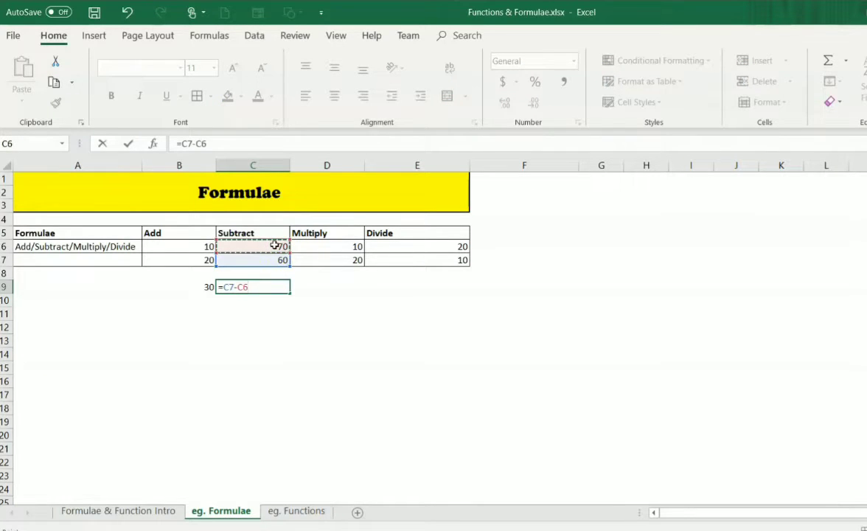
key(Return)
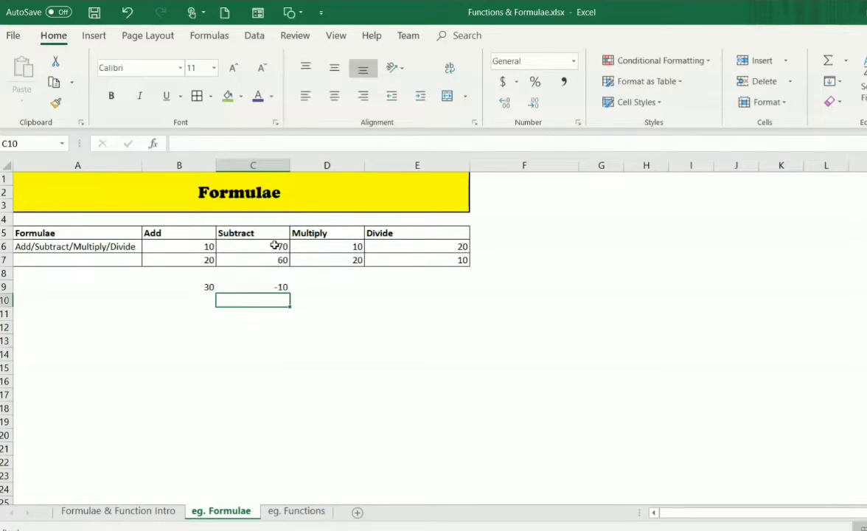
Enter the formula =D6*D7 in cell D9 to multiply the two Multiply values
click(344, 287)
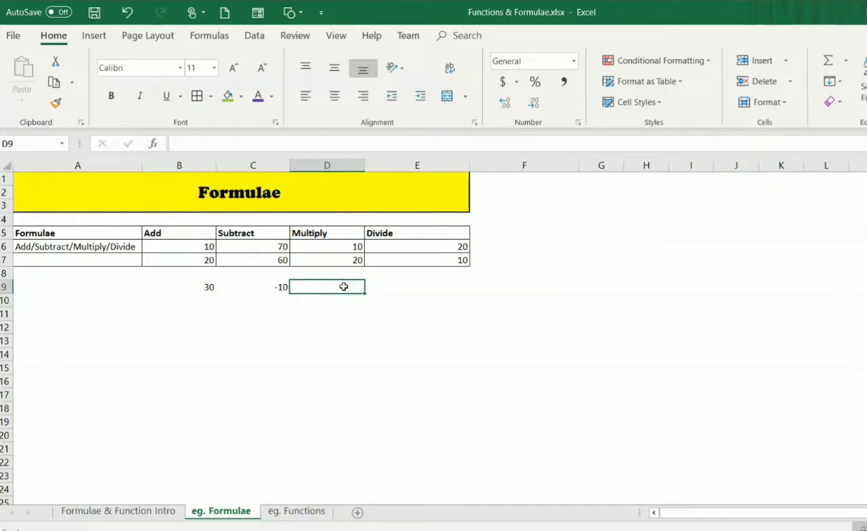
text(=)
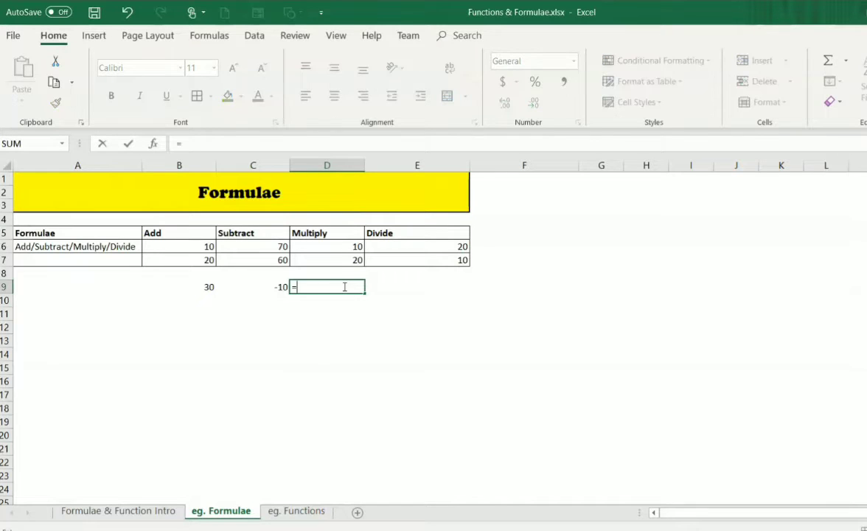
click(340, 246)
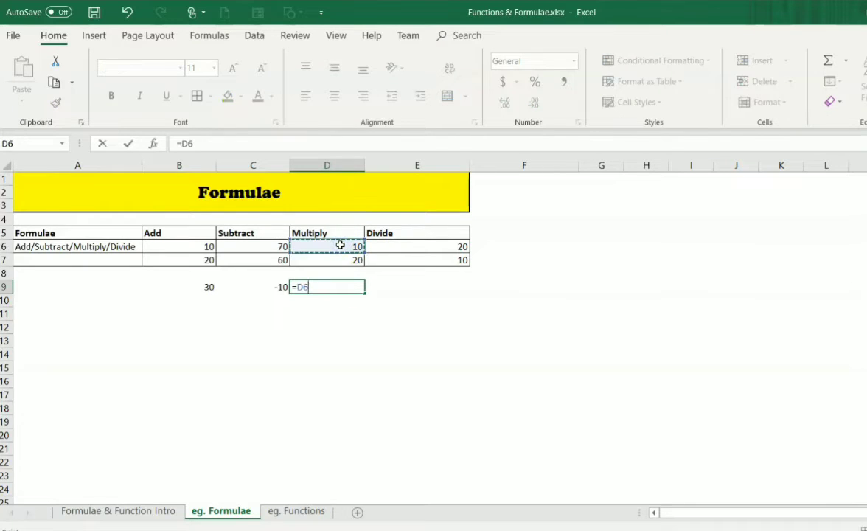
text(*)
click(342, 257)
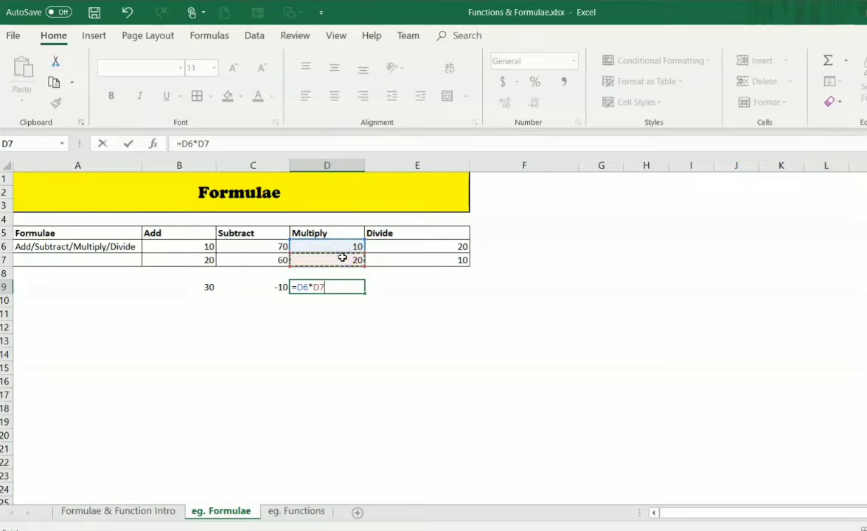
key(Return)
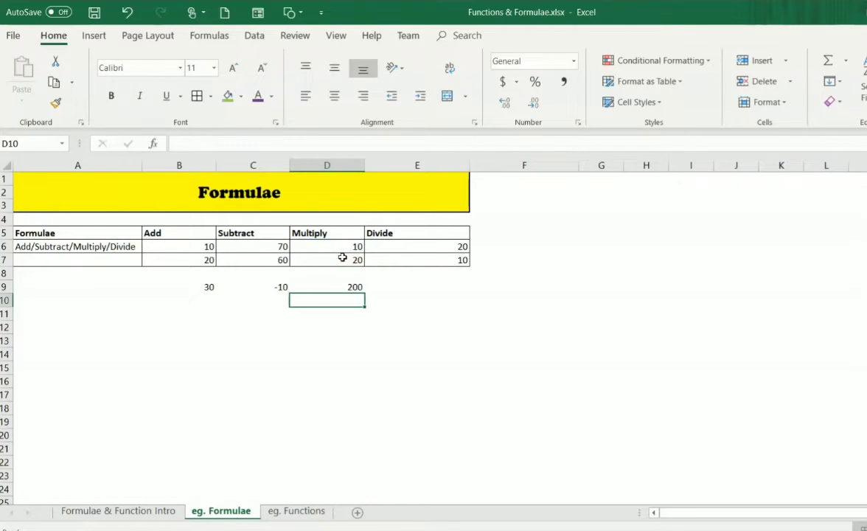
Enter the formula =E6/E7 in cell E9 to divide the first Divide value by the second
click(432, 284)
text(=)
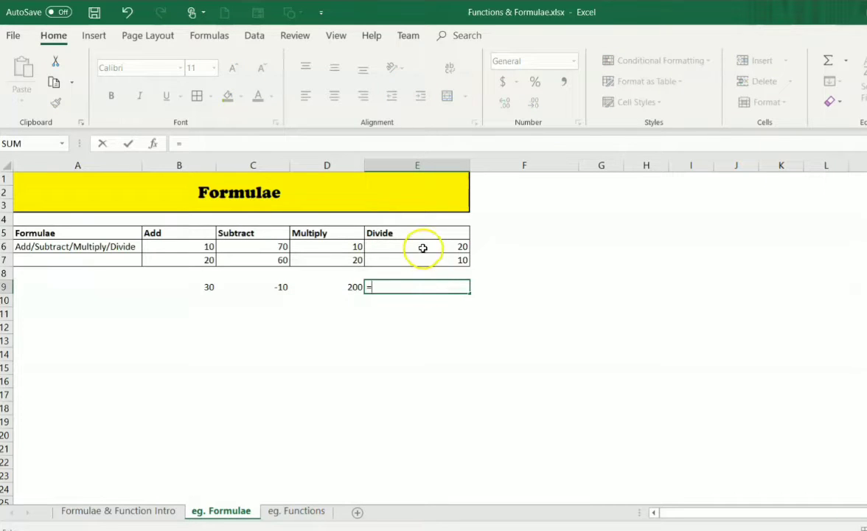
click(422, 246)
text(/)
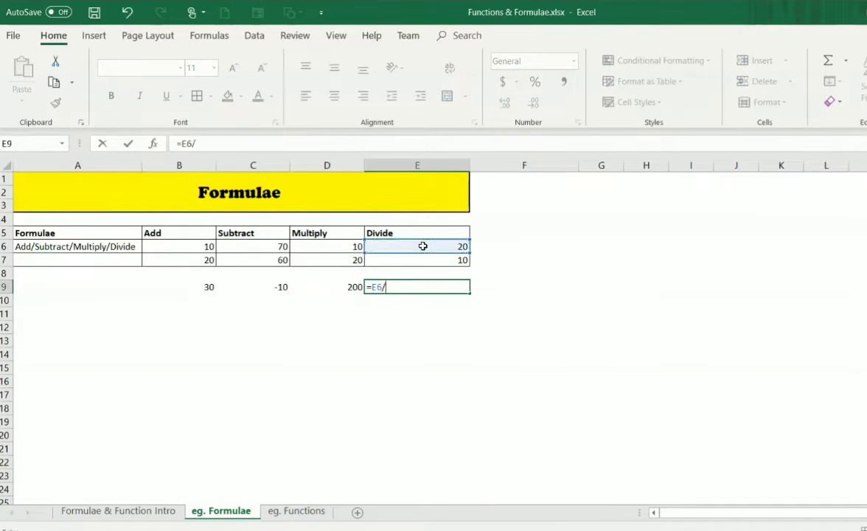
click(444, 260)
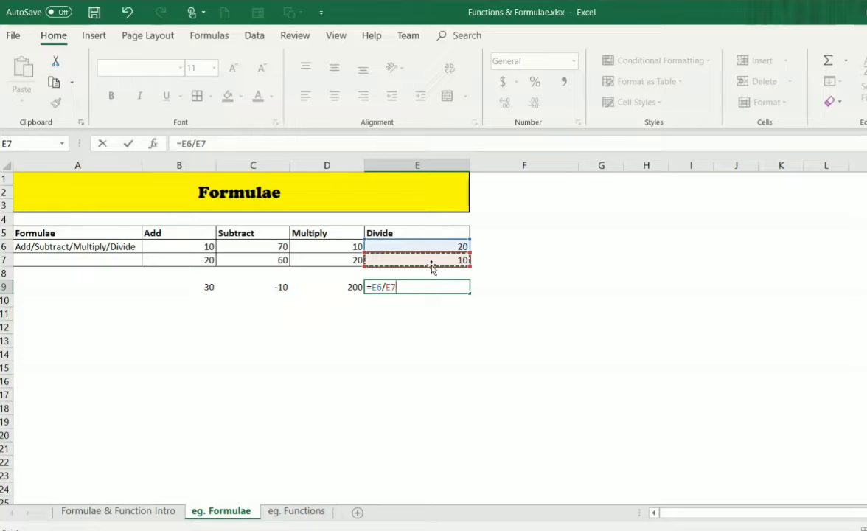
click(377, 287)
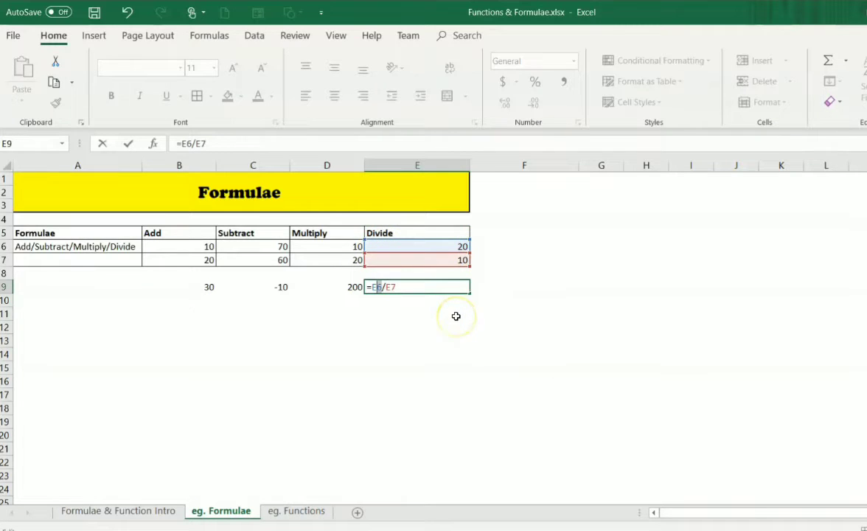
key(Return)
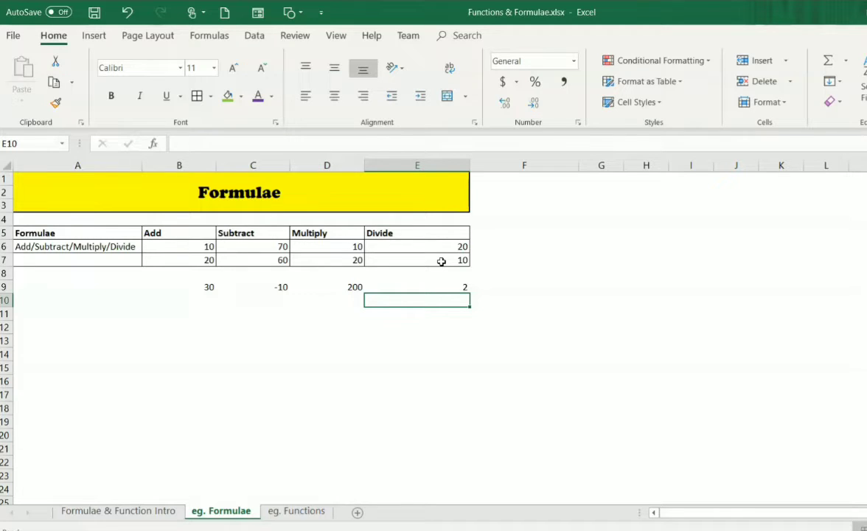
Enter the formula =B32+B33*B34 in cell B36 to find the value of A + B * C in the Combination of operators section
key(Page_Down)
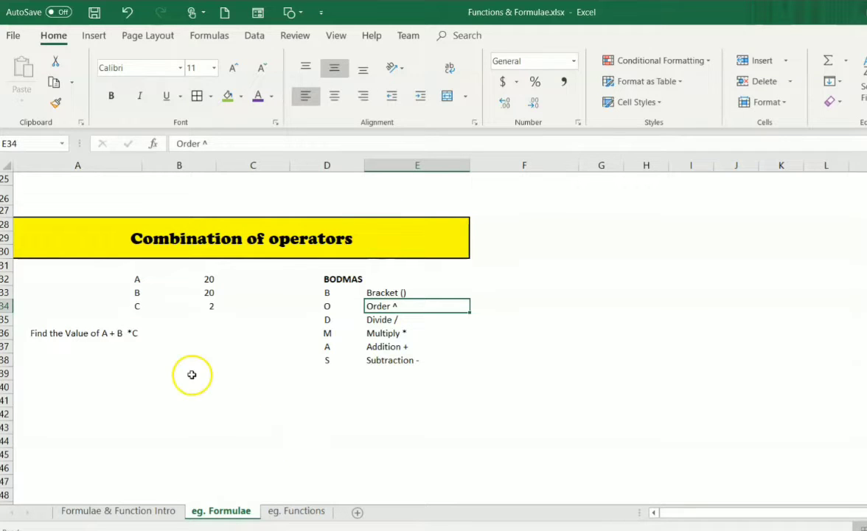
click(127, 281)
key(Return)
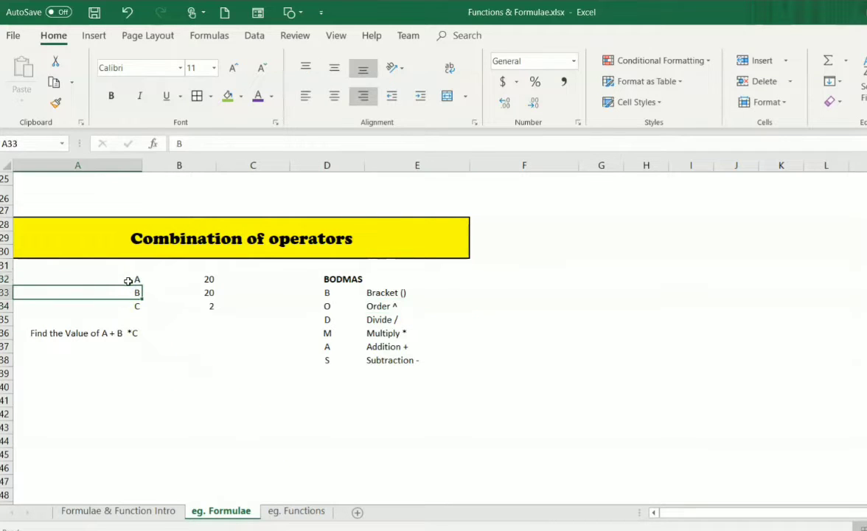
key(Return)
key(Return)
key(Return)
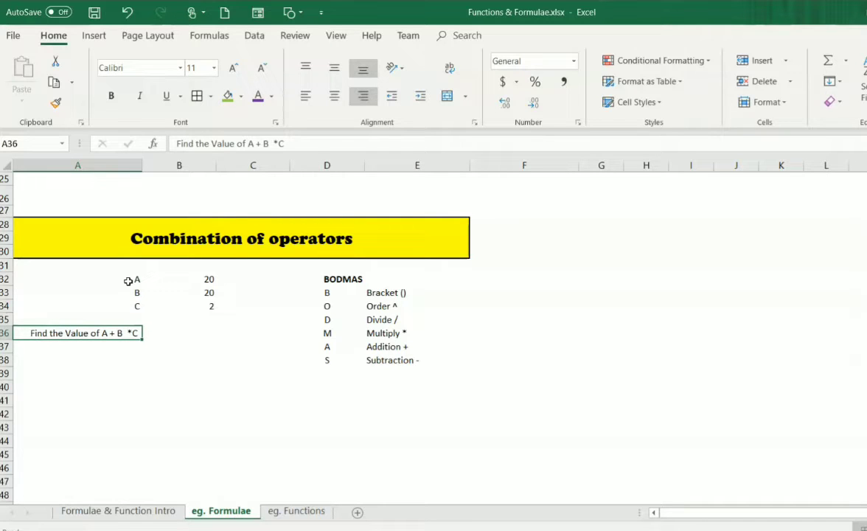
key(Right)
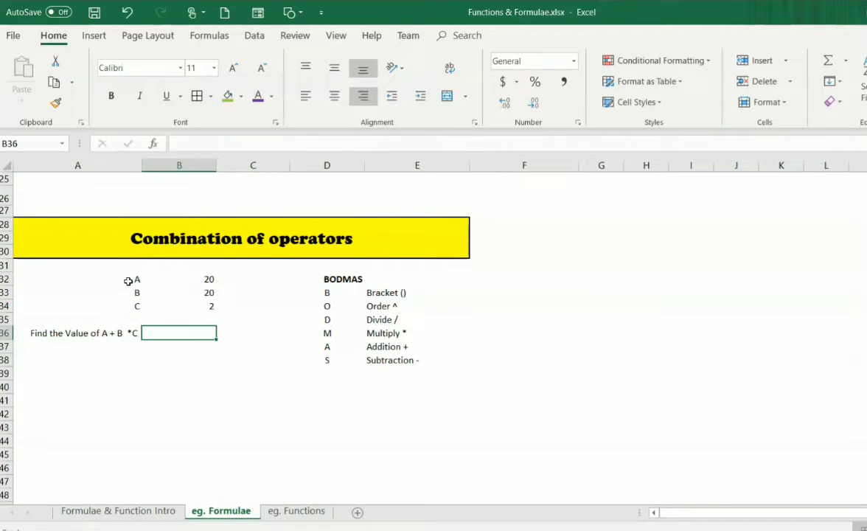
text(=)
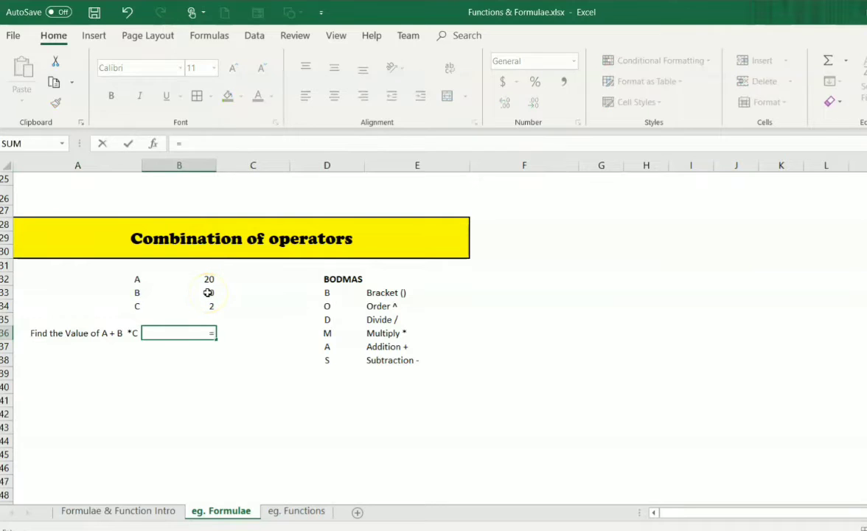
click(210, 280)
text(+)
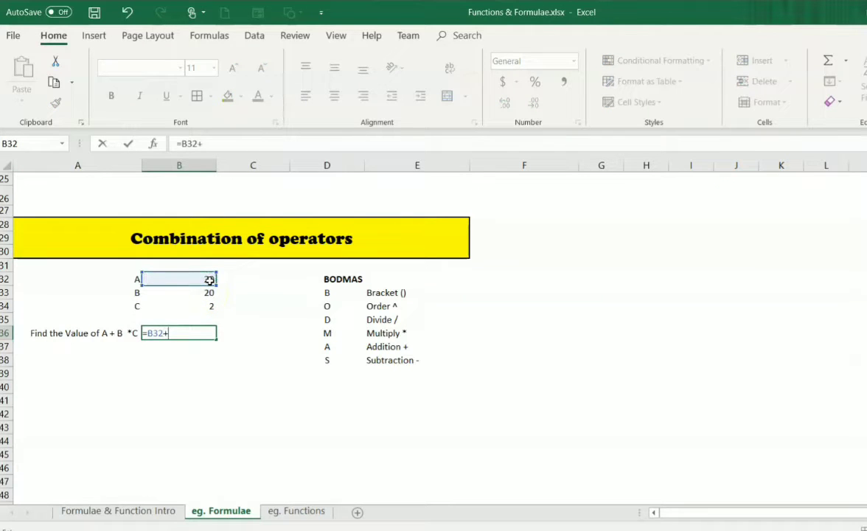
click(211, 291)
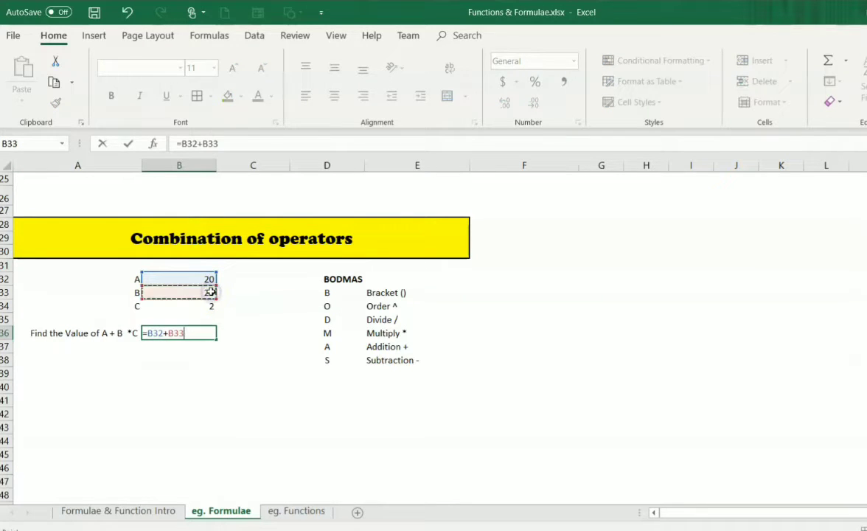
text(*)
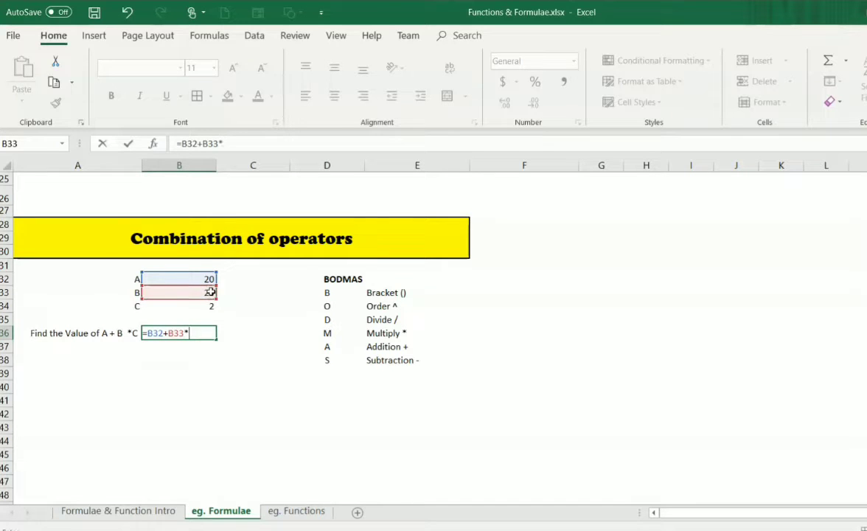
click(209, 306)
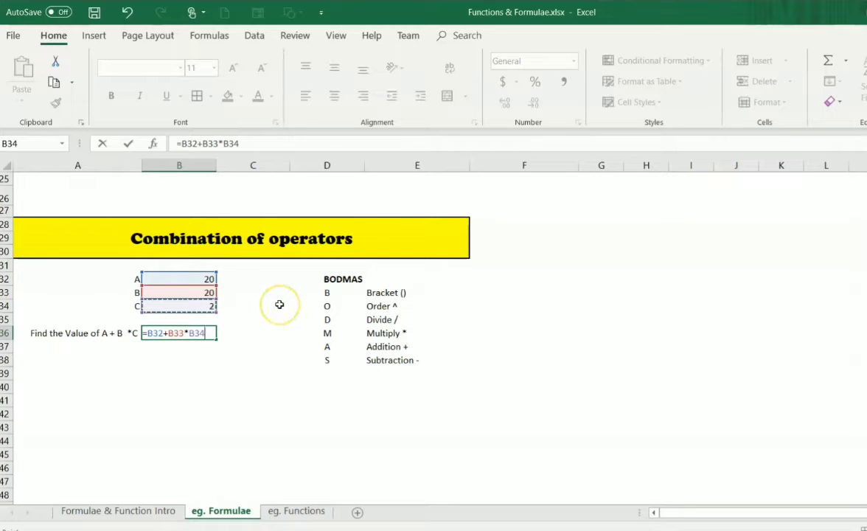
key(Return)
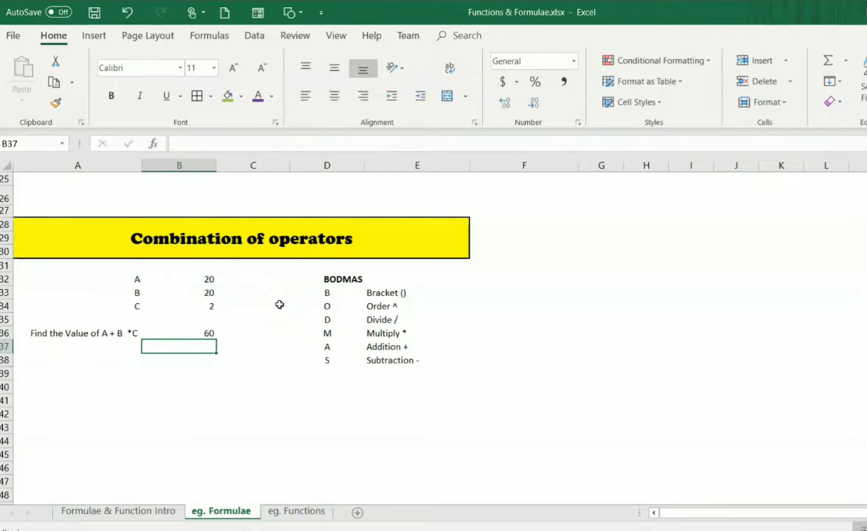
Evaluate the formula in cell B36 step by step through to its result, and close the evaluation
click(187, 329)
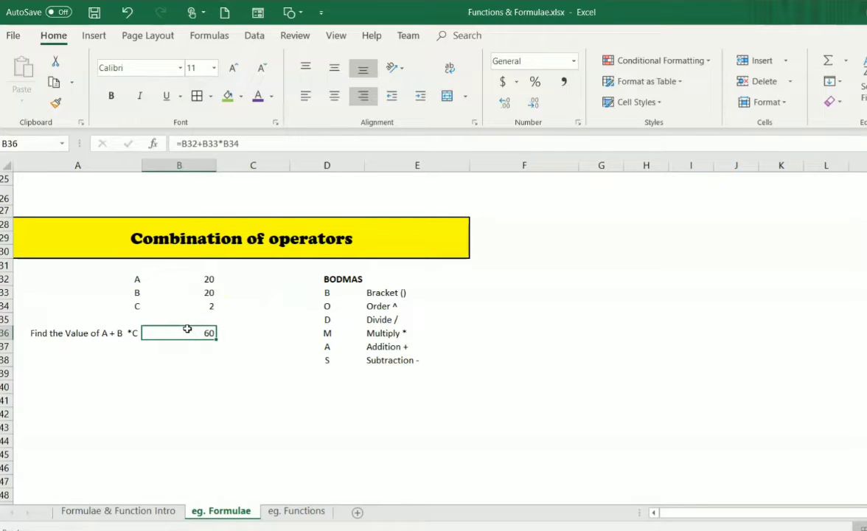
click(210, 35)
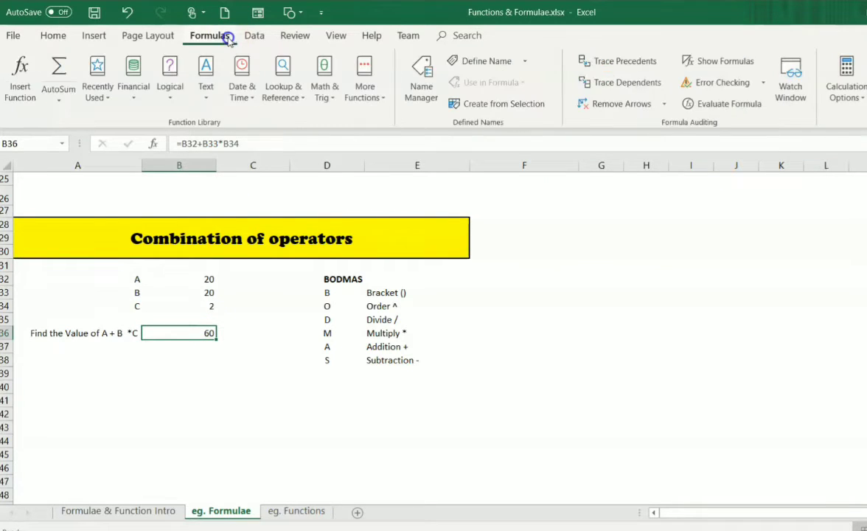
click(726, 109)
drag(438, 278, 558, 135)
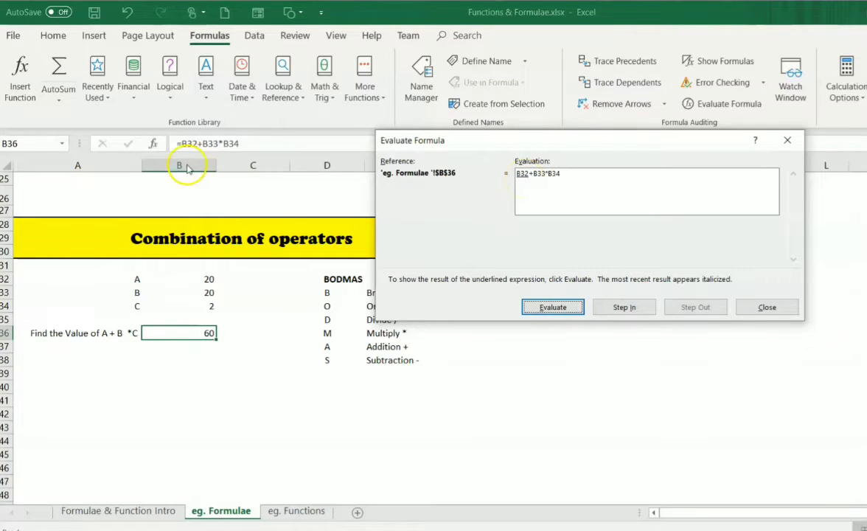
click(550, 306)
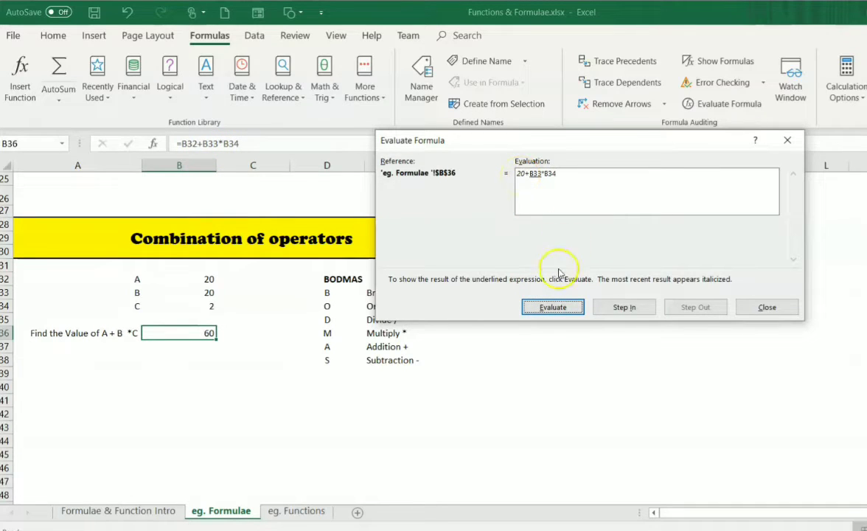
click(550, 308)
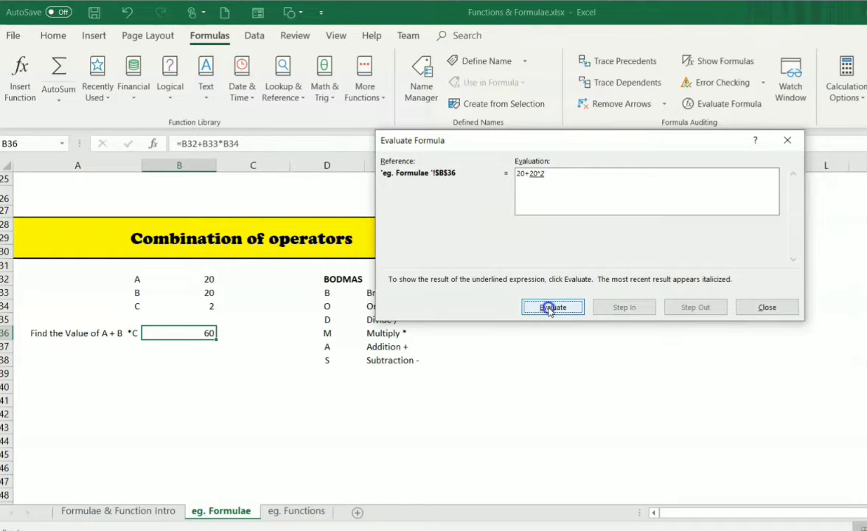
click(550, 308)
click(555, 187)
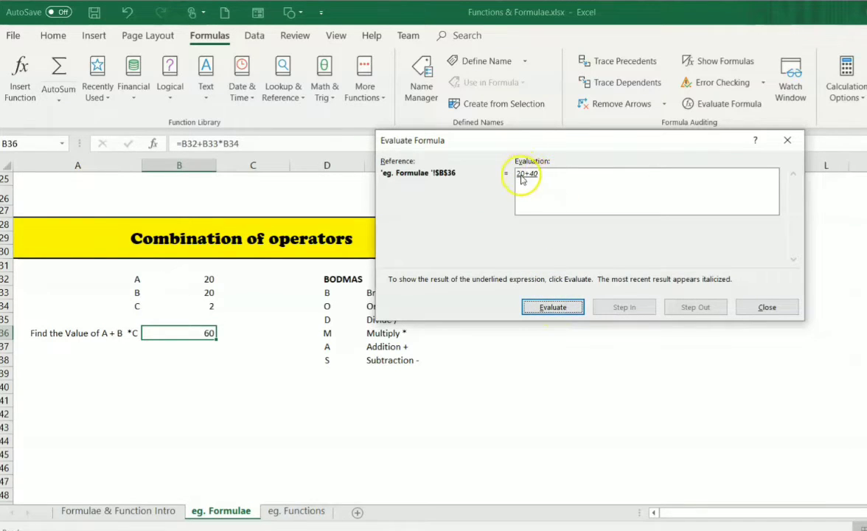
click(551, 309)
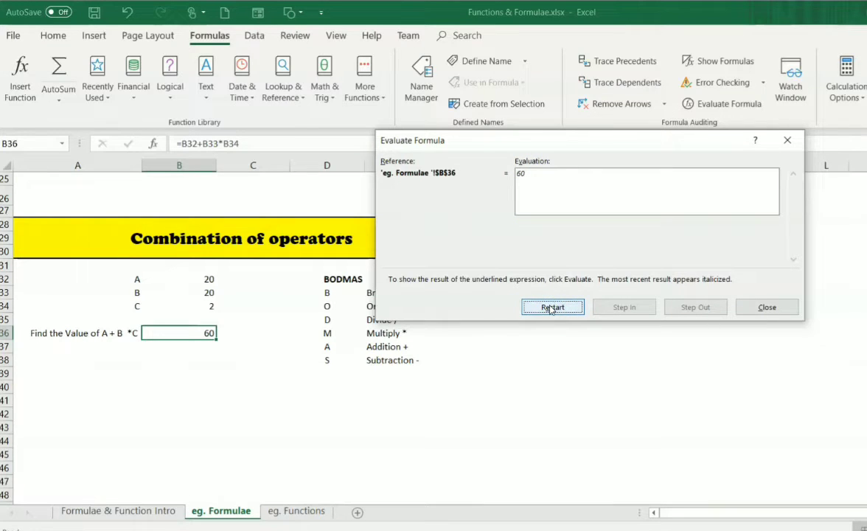
click(787, 140)
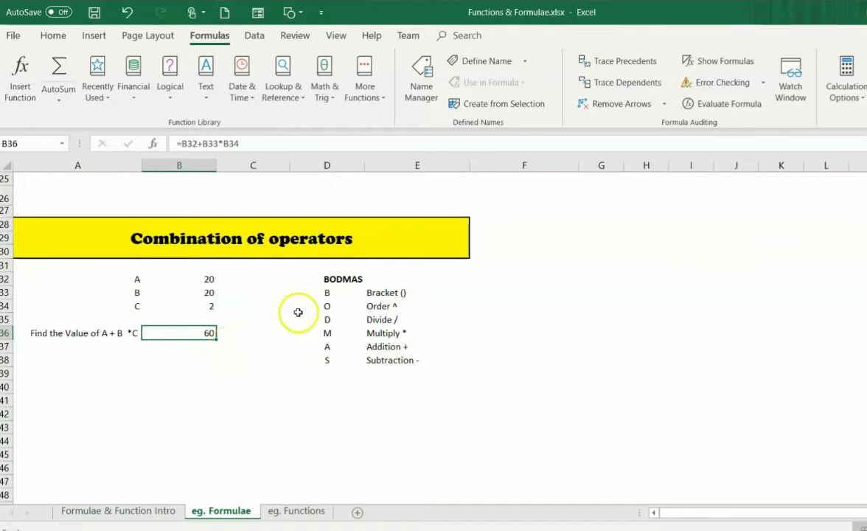
Review the BODMAS list in D32:E38, from Bracket down to Subtraction, for the order of operations
click(343, 278)
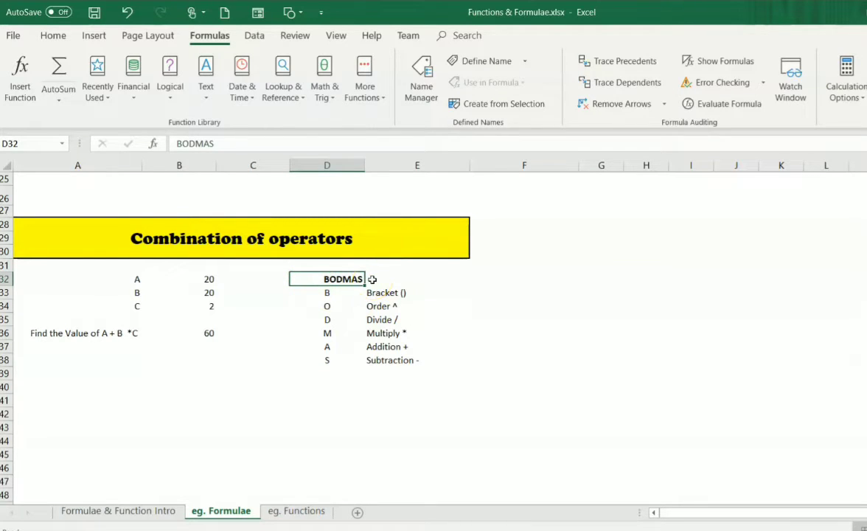
drag(372, 279, 337, 284)
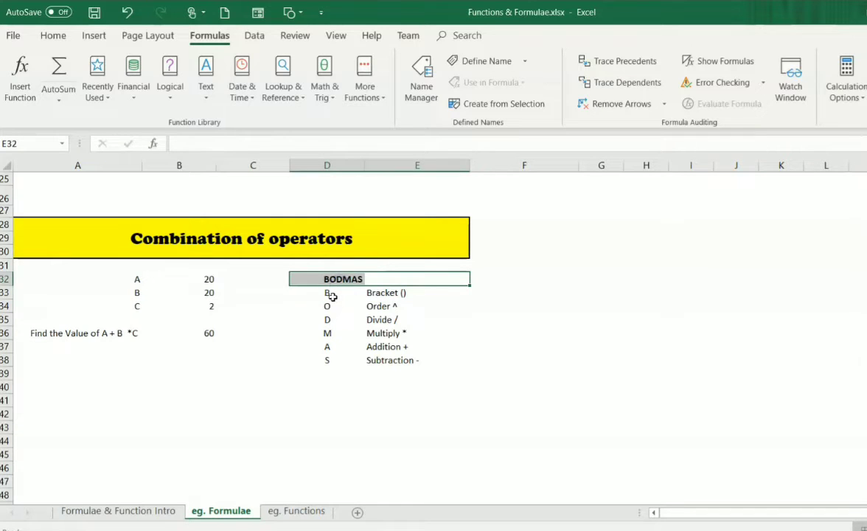
click(331, 295)
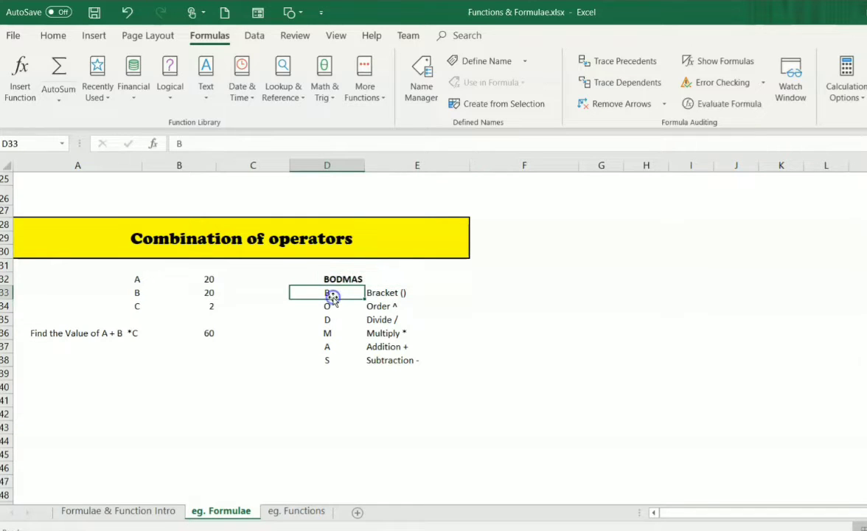
click(431, 294)
key(Down)
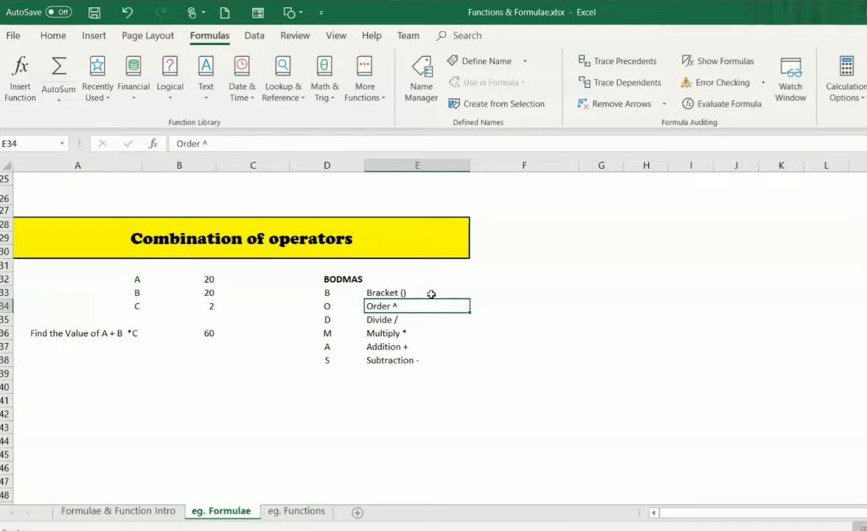
key(Down)
key(Down)
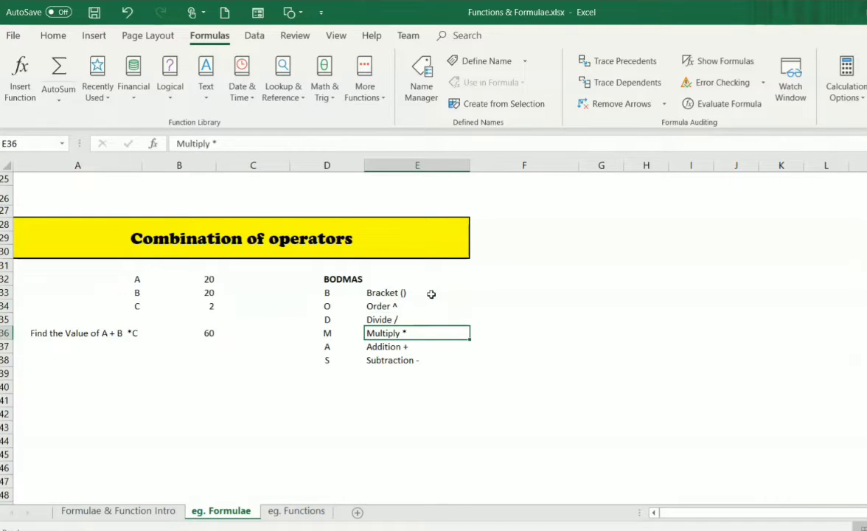
key(Down)
key(Down)
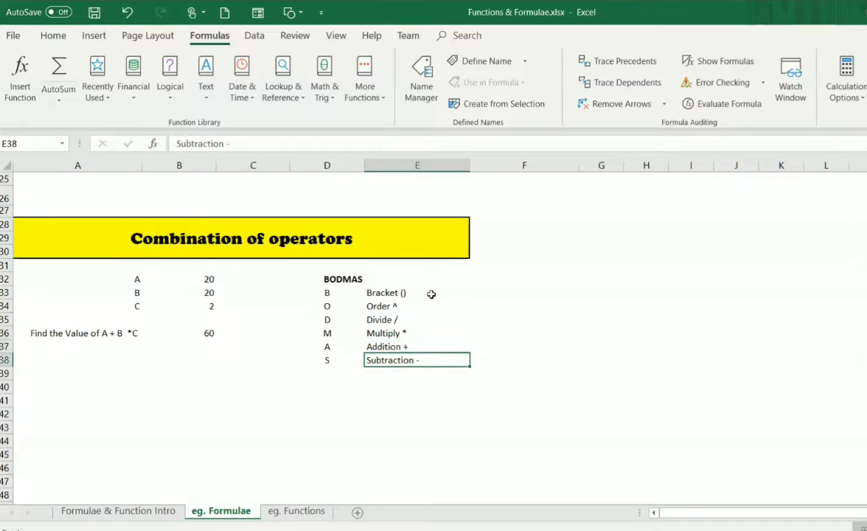
Add brackets around the addition in cell B36 so the formula reads =(B32+B33)*B34
click(209, 333)
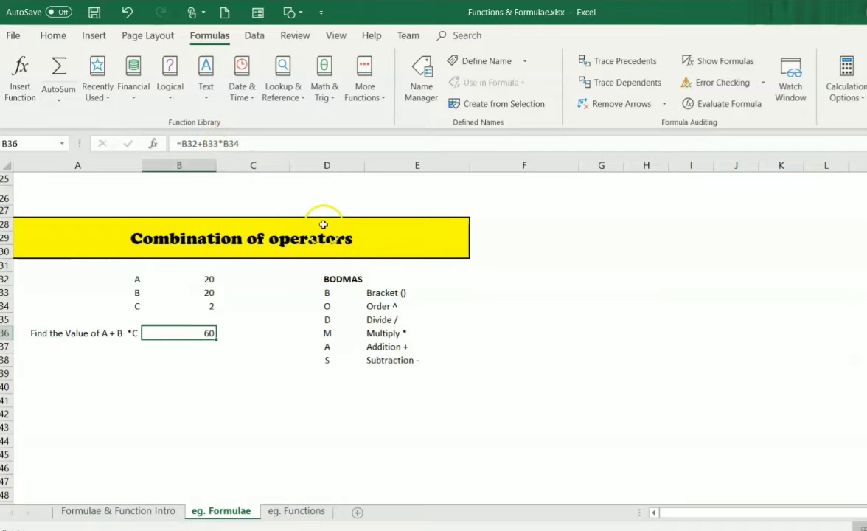
click(219, 145)
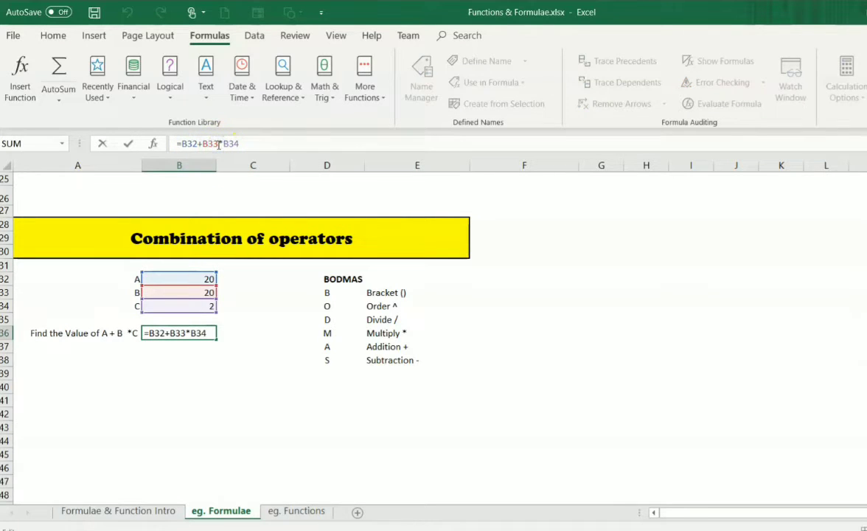
text())
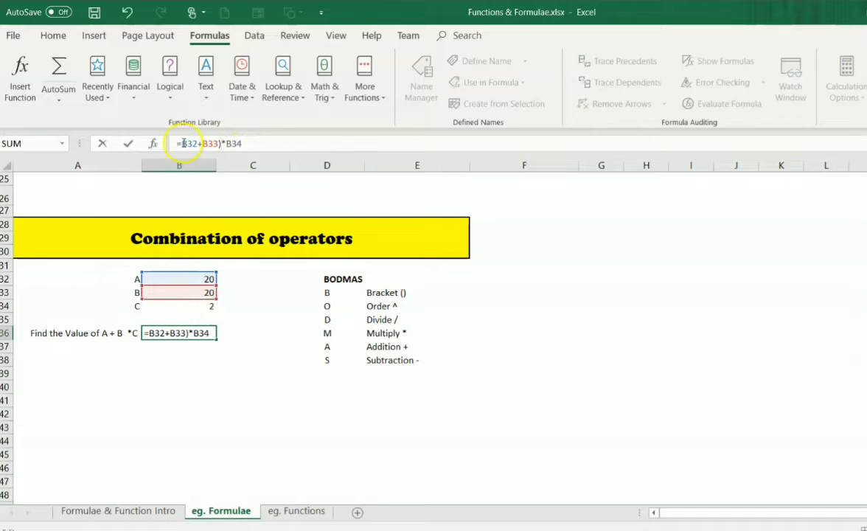
click(180, 144)
text(()
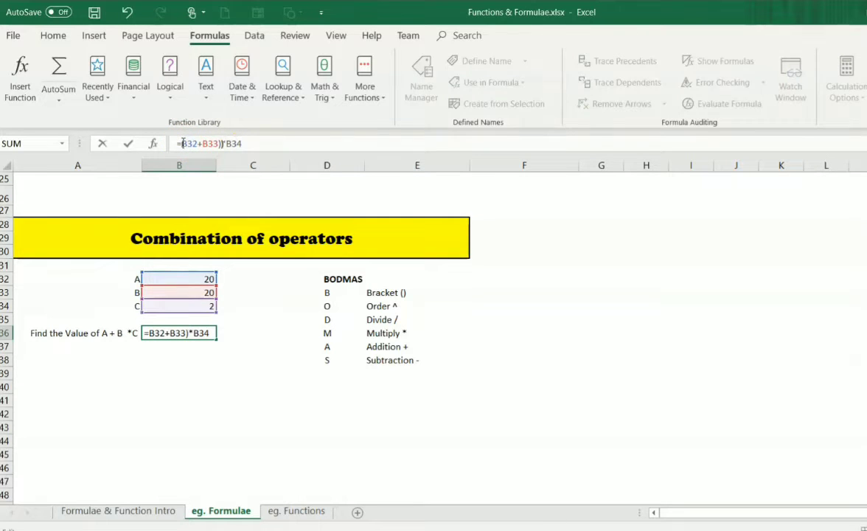
text(()
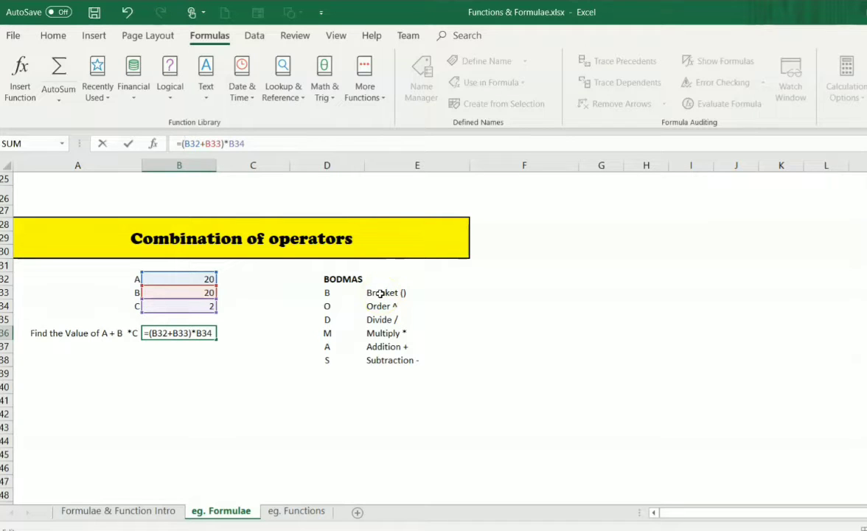
key(Return)
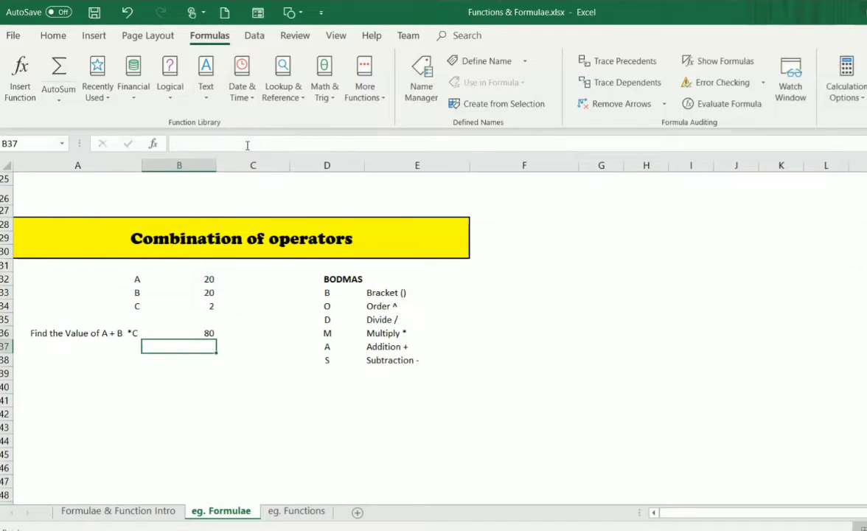
Evaluate the bracketed formula in cell B36 step by step through to its result, and close the evaluation
click(189, 332)
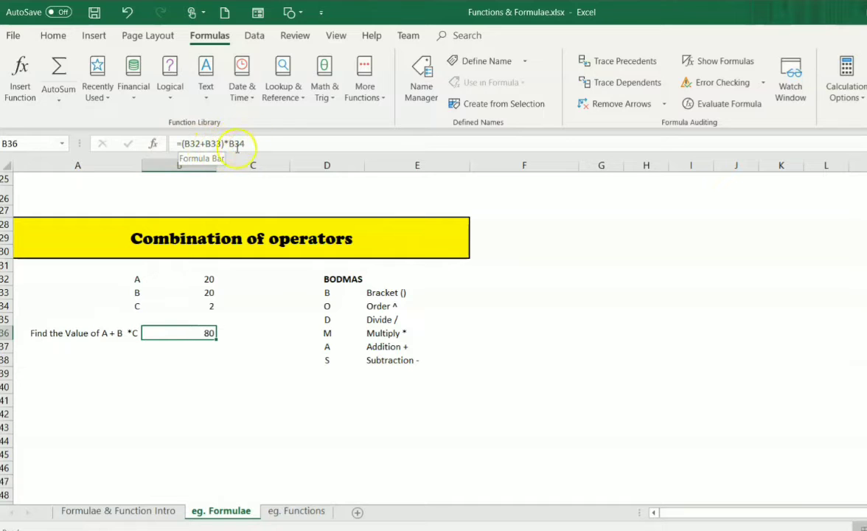
click(712, 110)
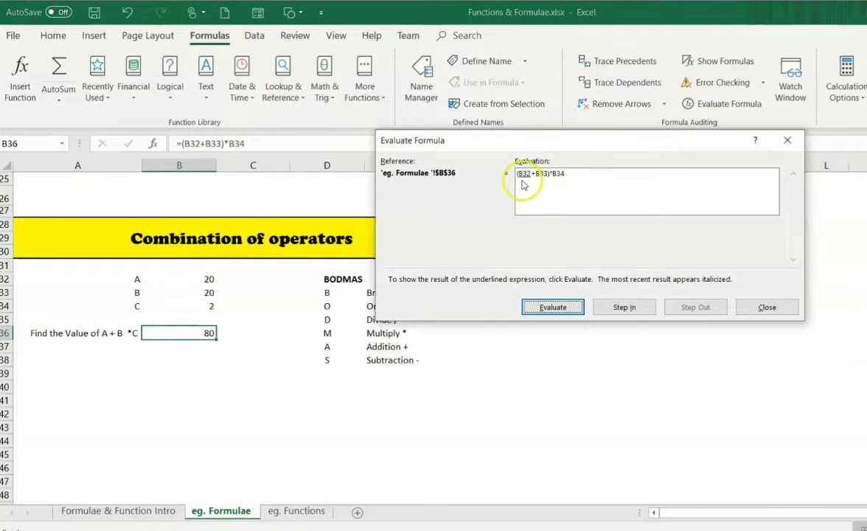
click(559, 307)
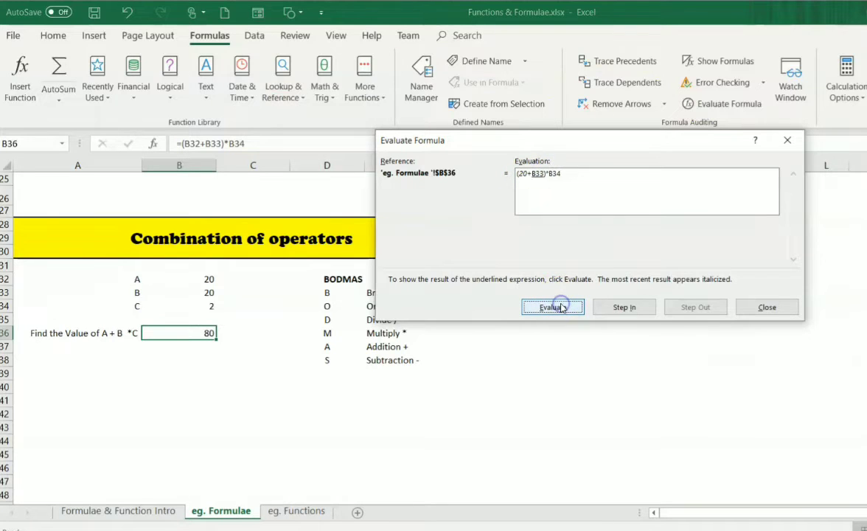
click(561, 307)
click(560, 308)
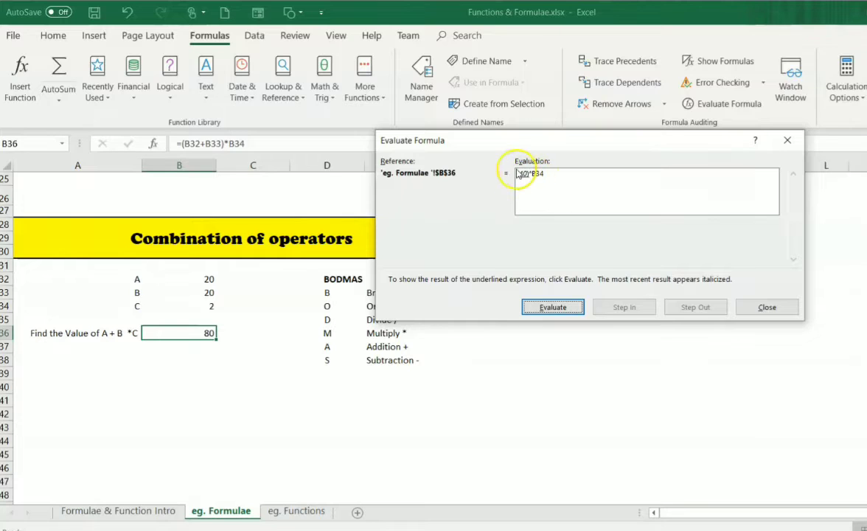
click(542, 307)
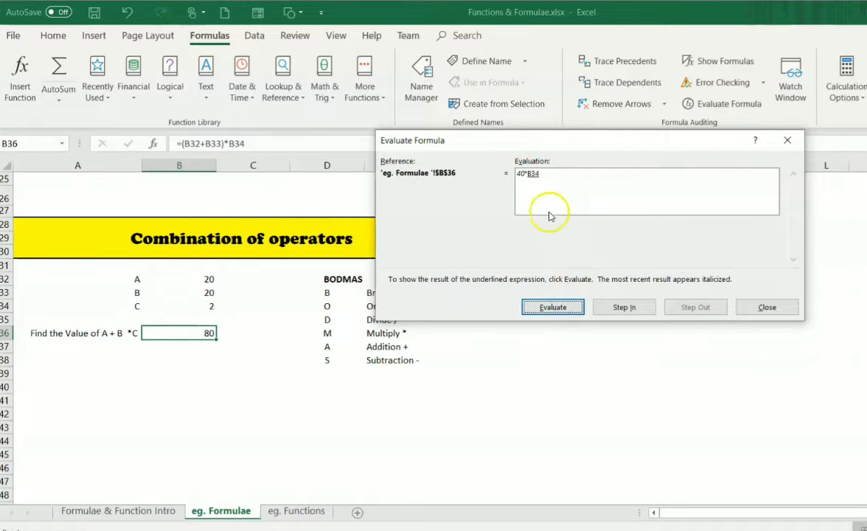
click(560, 306)
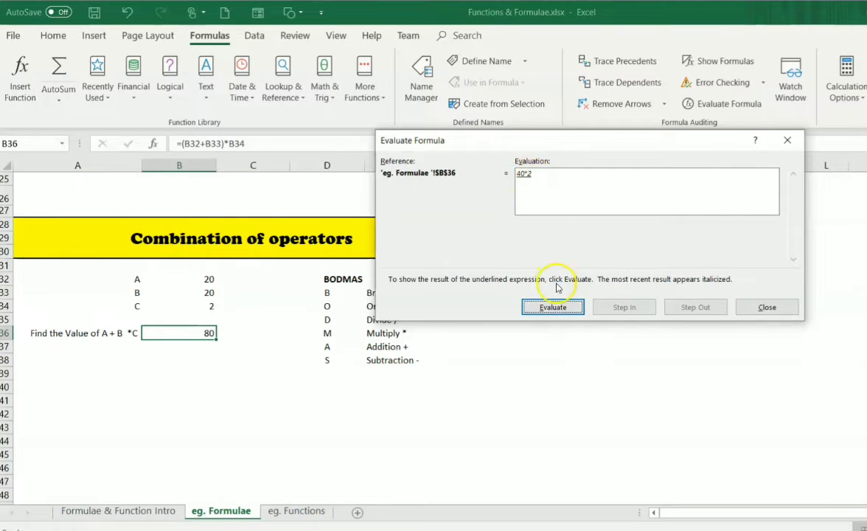
click(553, 307)
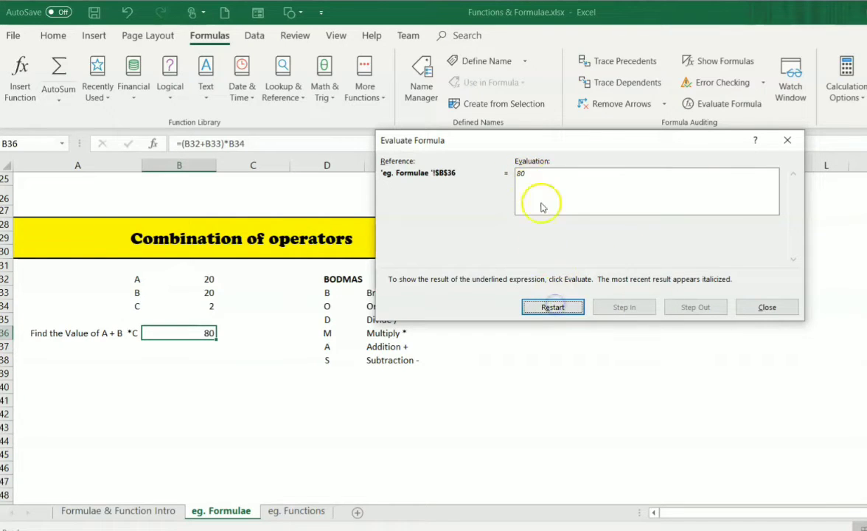
click(795, 143)
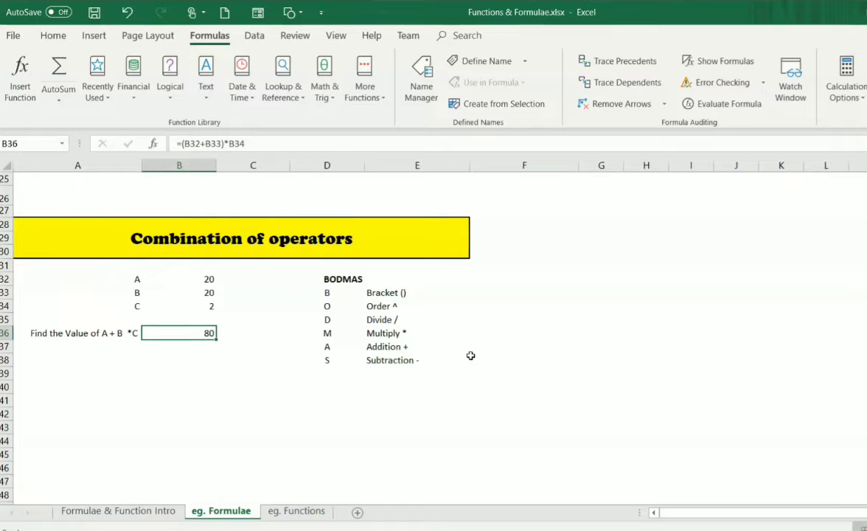
Open the eg. Functions sheet and review the list of functions in L6:L15, from SUM down to OR
click(306, 511)
click(356, 364)
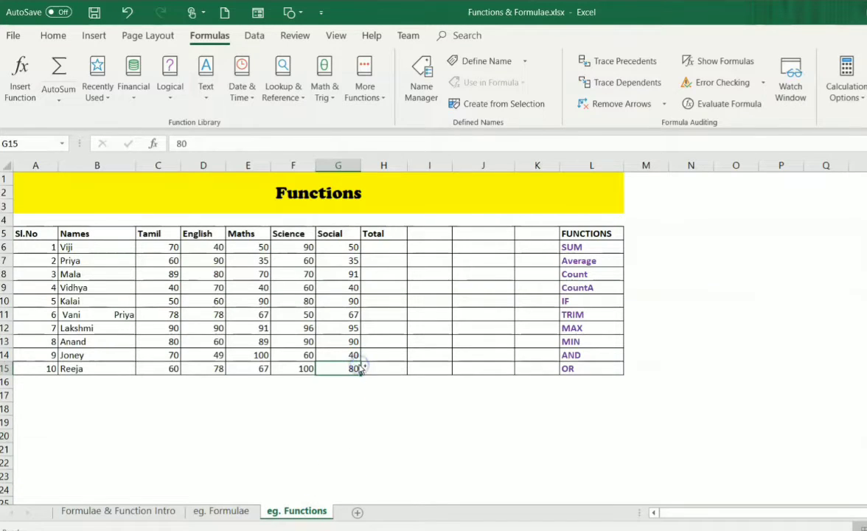
key(ctrl+Home)
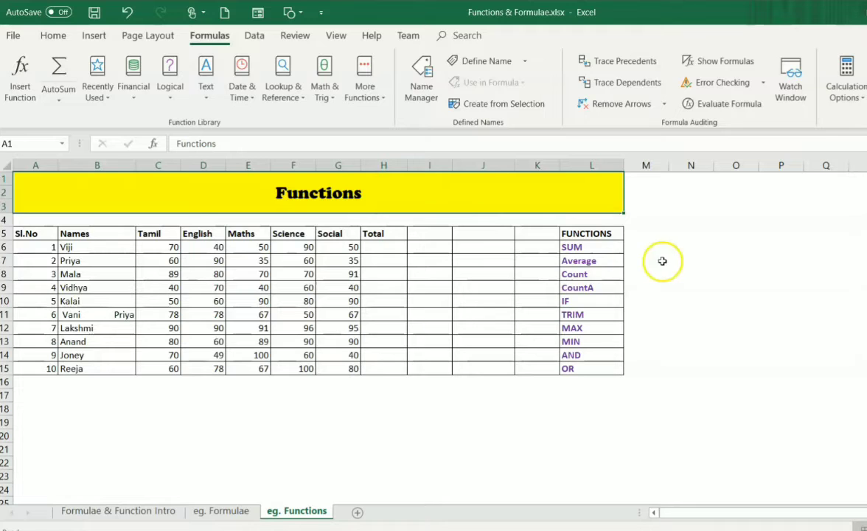
drag(612, 248, 615, 368)
click(616, 249)
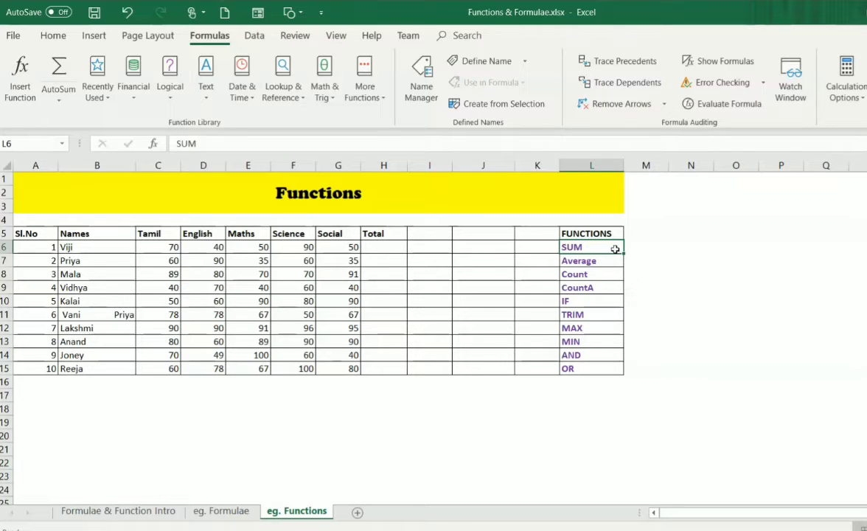
Enter =SUM(C6:G6) in cell H6 to total the first student's marks across all five subjects
key(Left)
key(Left)
key(Left)
key(Left)
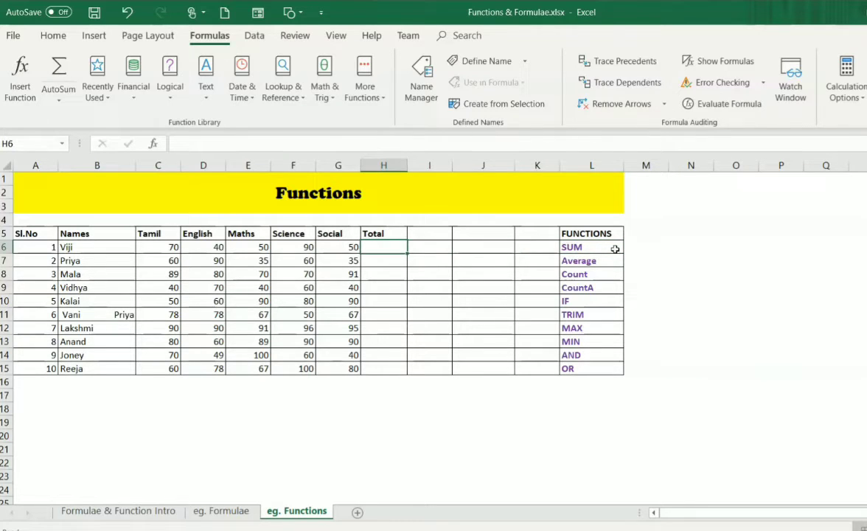
text(=)
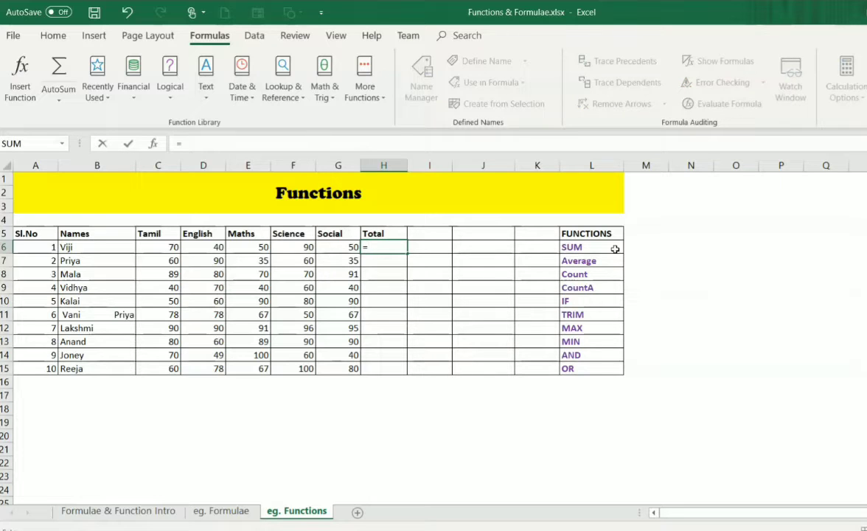
text(sum)
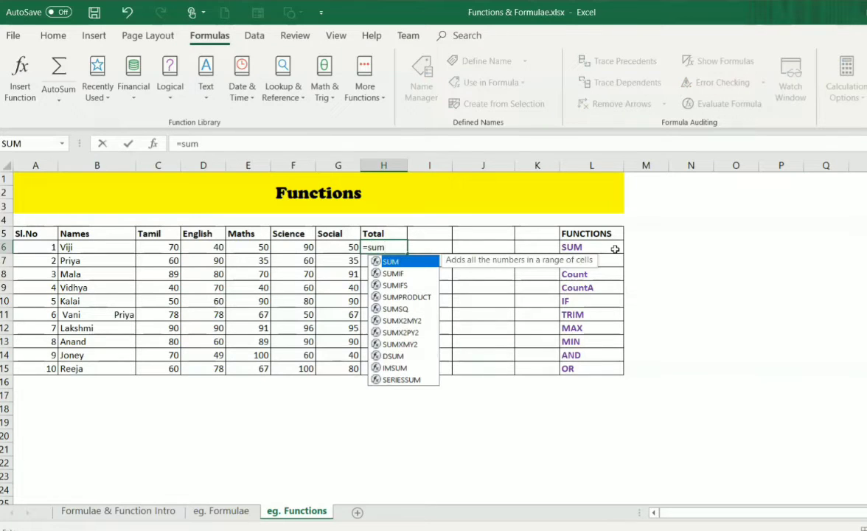
key(Tab)
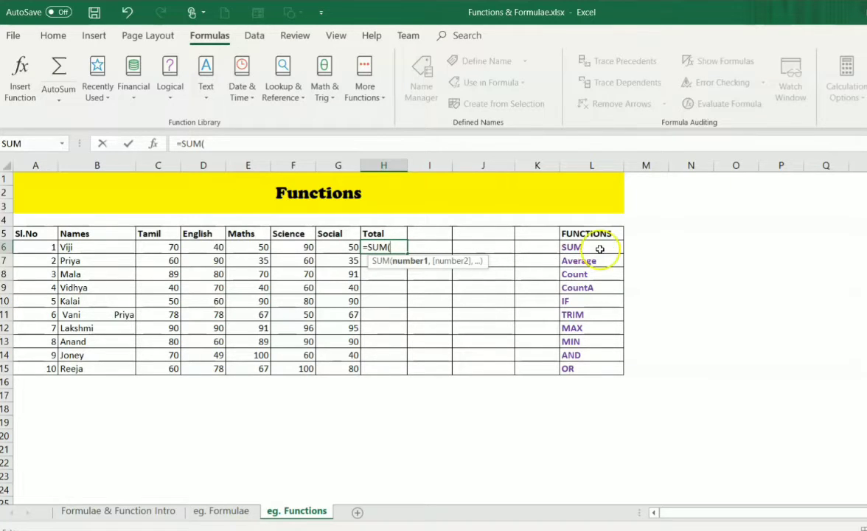
drag(164, 248, 331, 246)
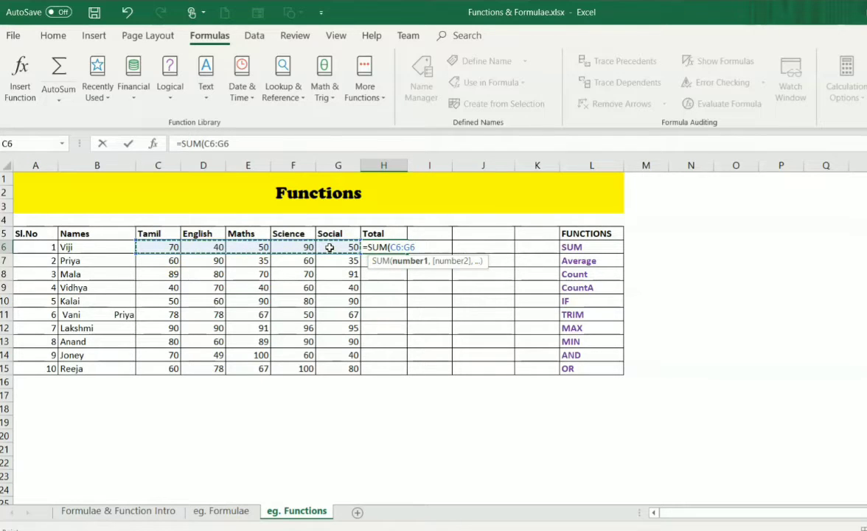
text())
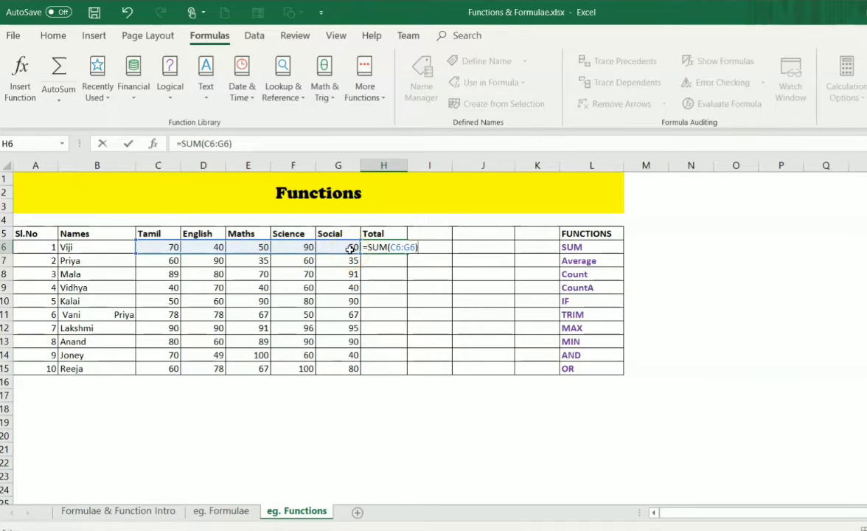
key(Return)
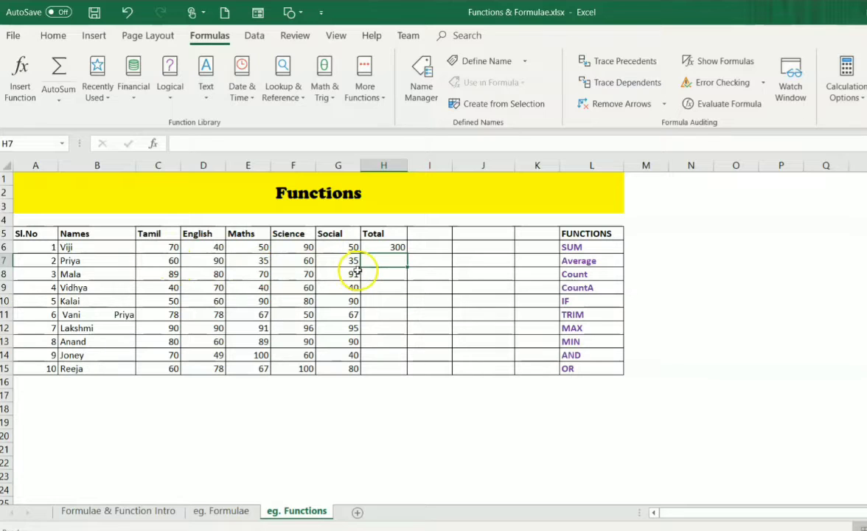
Enter =SUM(C7,E7,G7) in cell H7 to total only the second student's Tamil, Maths and Social marks
text(=)
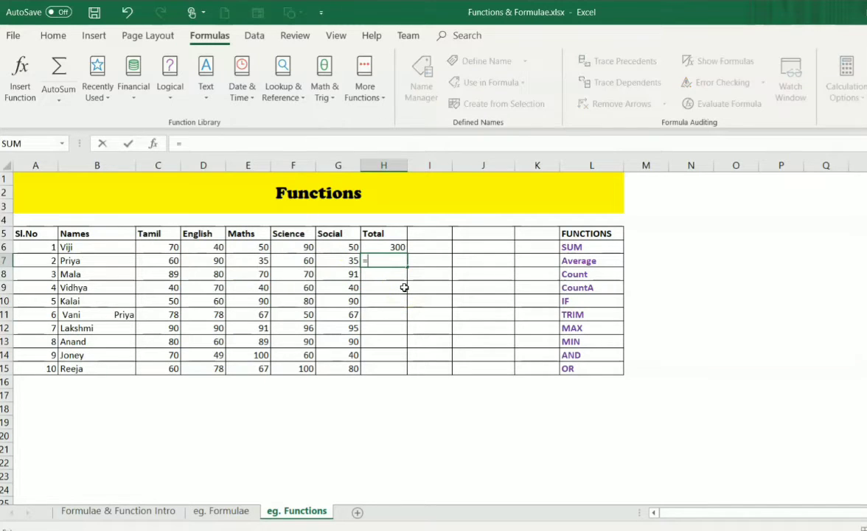
text(sum)
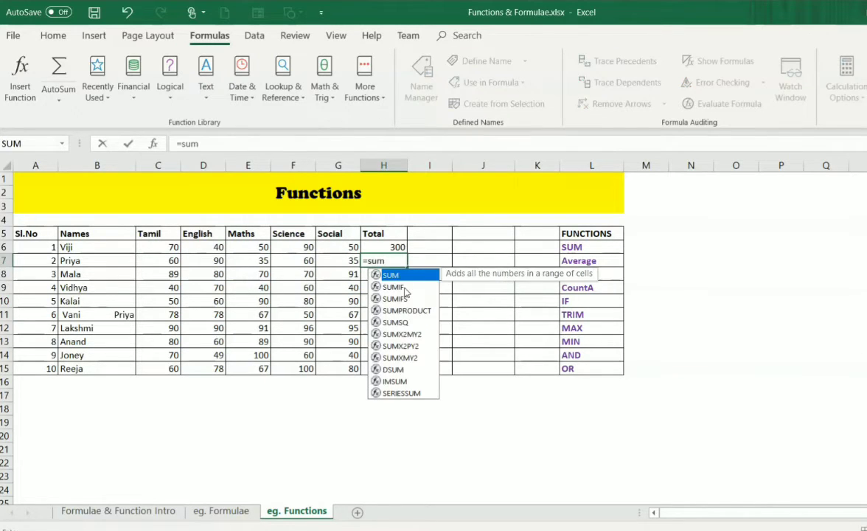
key(Tab)
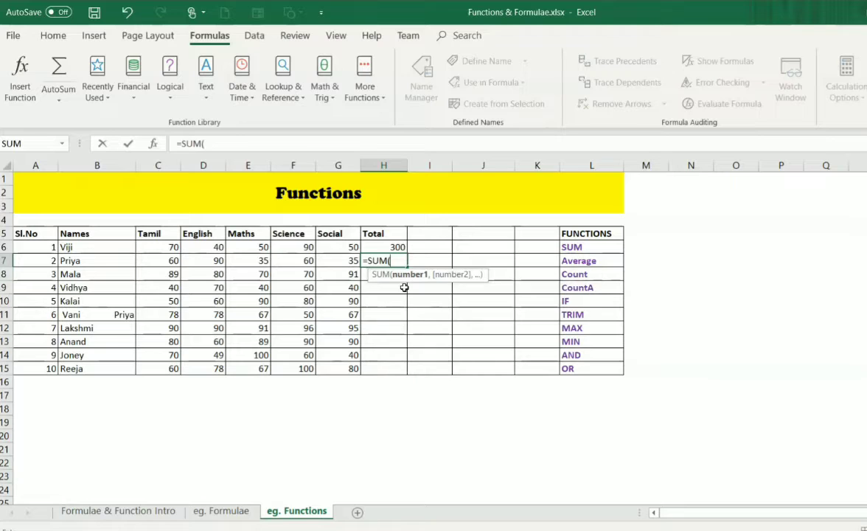
click(169, 263)
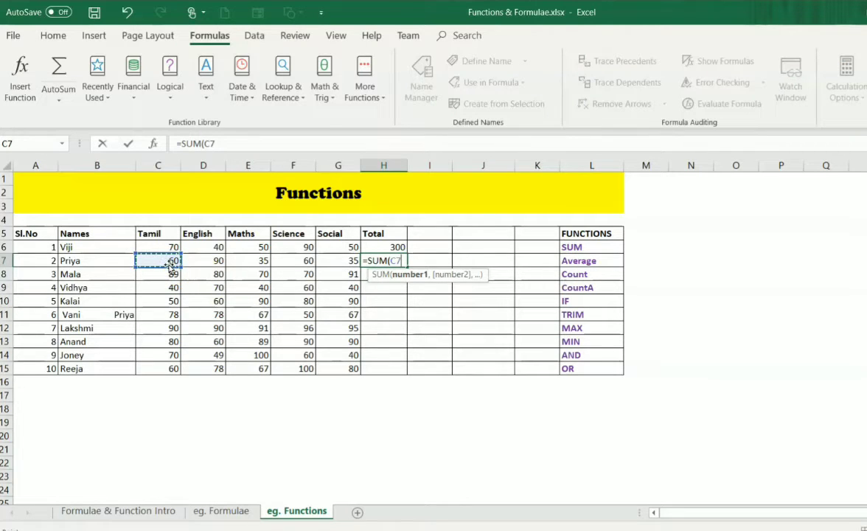
text(,)
click(254, 261)
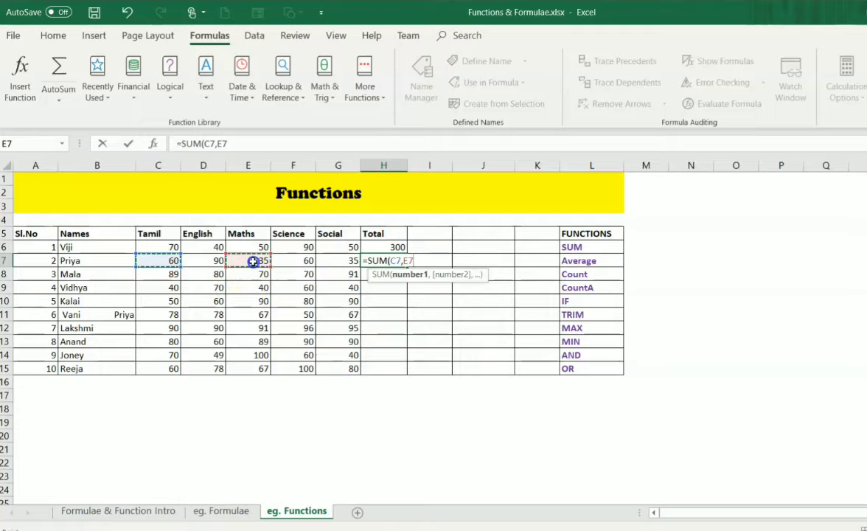
text(,)
click(346, 261)
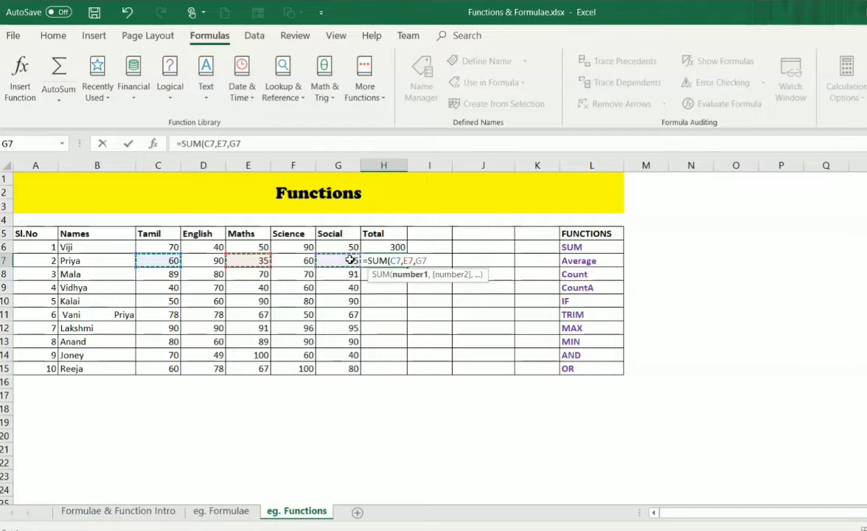
text())
key(Return)
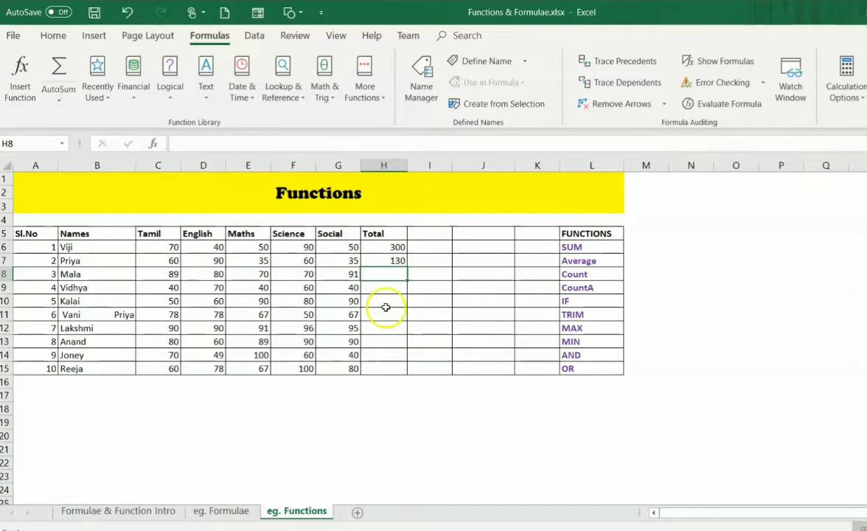
Fill the formula in H7 down through H15, and clear all the totals in H6:H15
click(395, 262)
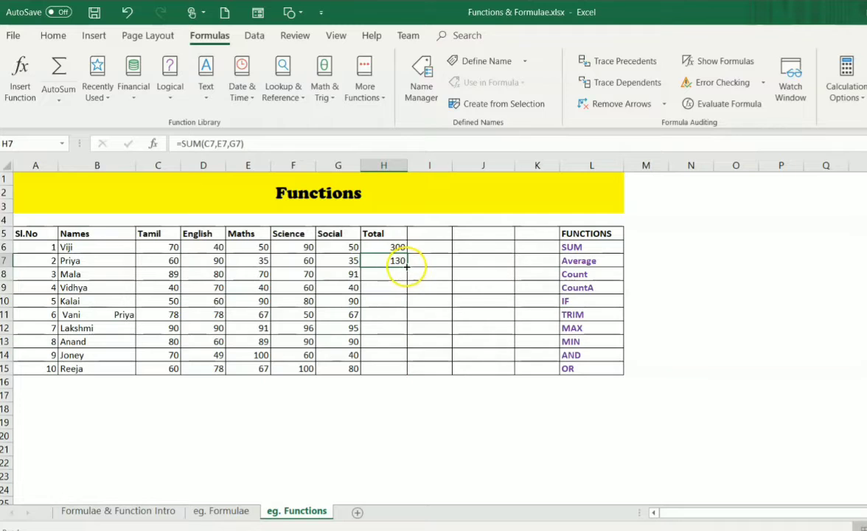
drag(407, 267, 413, 371)
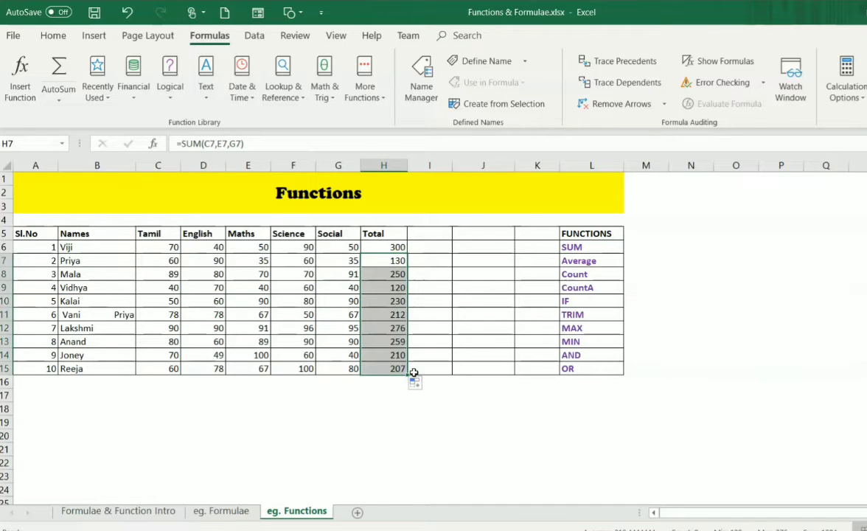
click(438, 249)
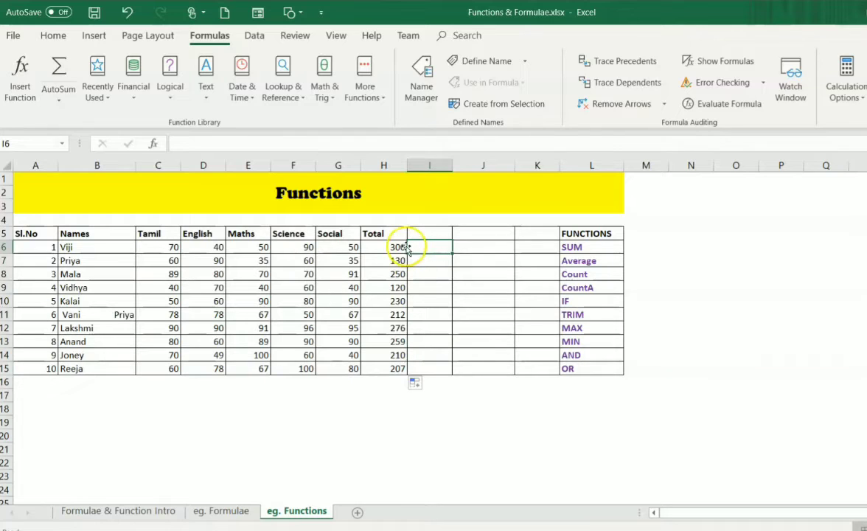
drag(397, 246, 398, 363)
key(Delete)
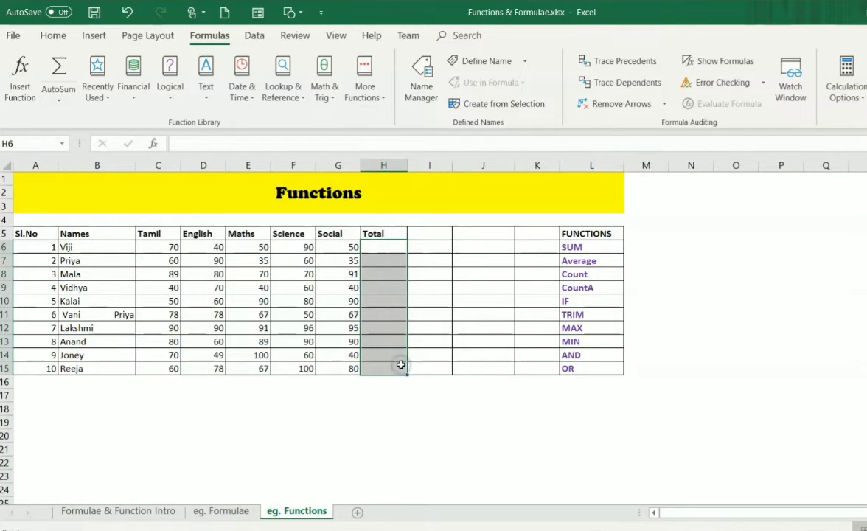
Go through the first student's marks in row 6, from Tamil to Social
click(163, 247)
key(Right)
key(Right)
key(Right)
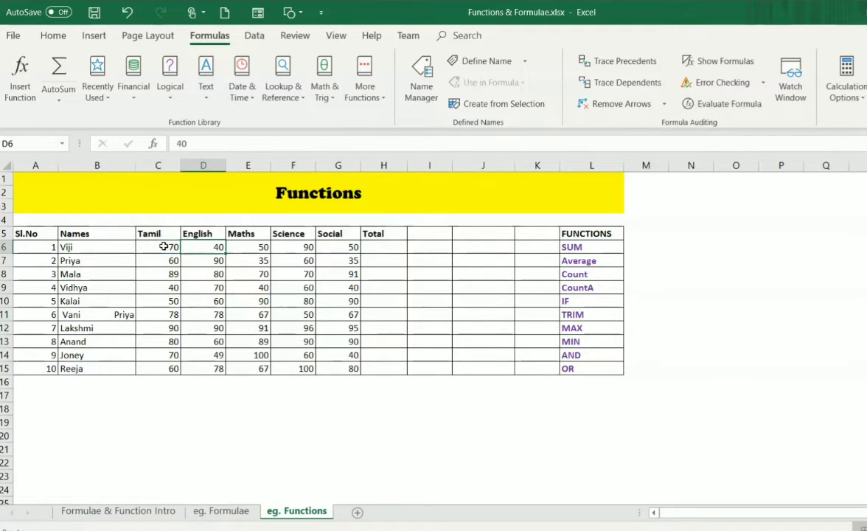
key(Right)
key(Right)
key(Left)
key(Left)
key(Left)
key(Left)
Enter =AVERAGE(C6:G6) in cell H6 to average the first student's five subject marks
key(Right)
key(Right)
key(Right)
key(Right)
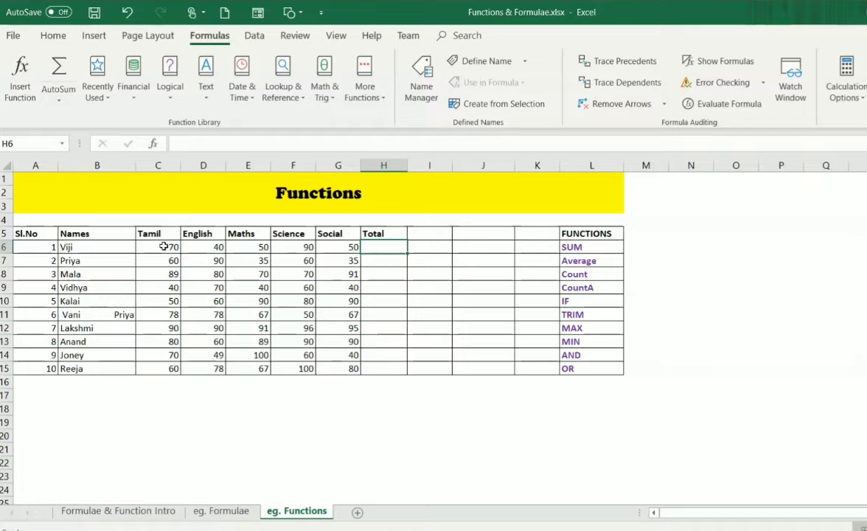
text(=Av)
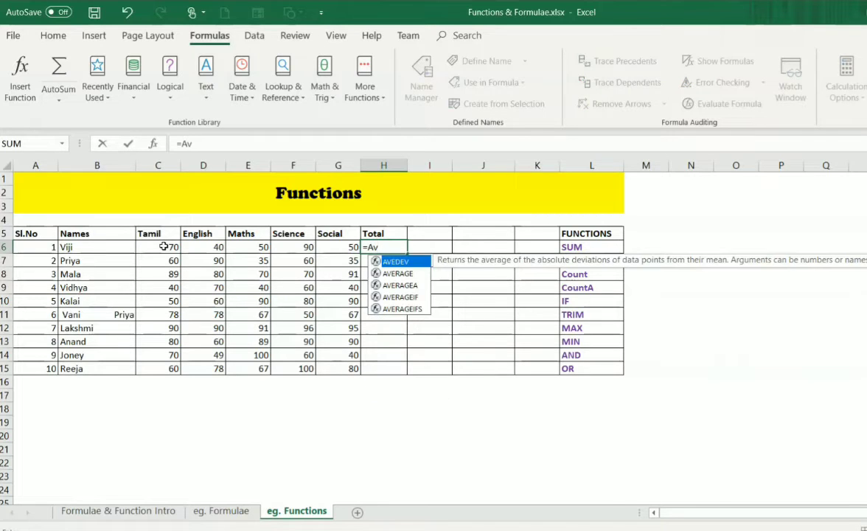
key(Down)
key(Tab)
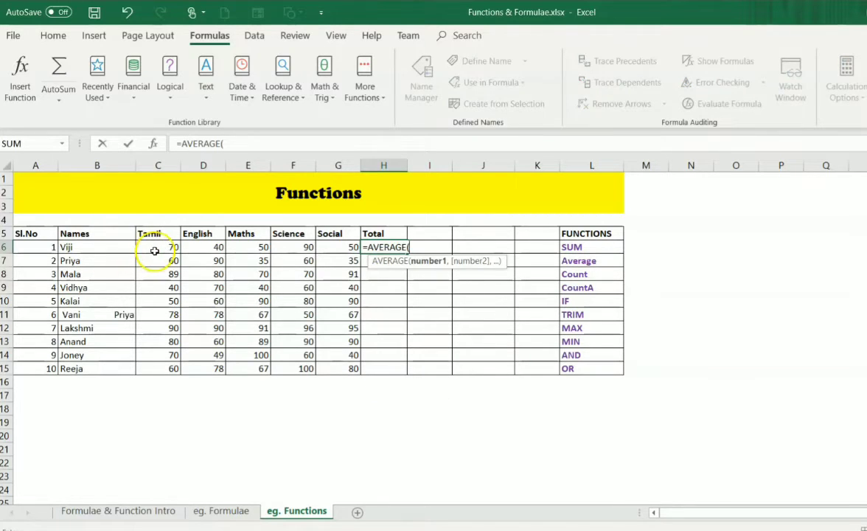
drag(163, 246, 327, 247)
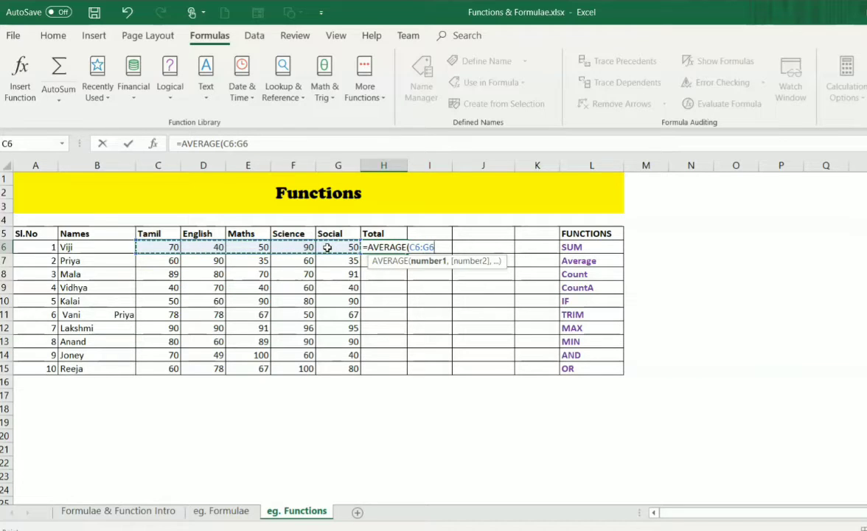
text())
key(Return)
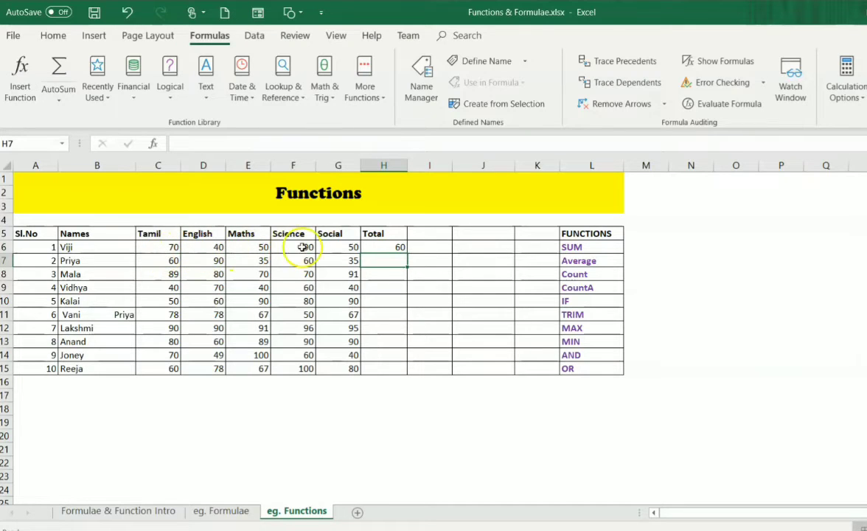
Enter =COUNT(C7:G7) in cell H7 to count the numeric marks in the second student's subject columns
click(398, 244)
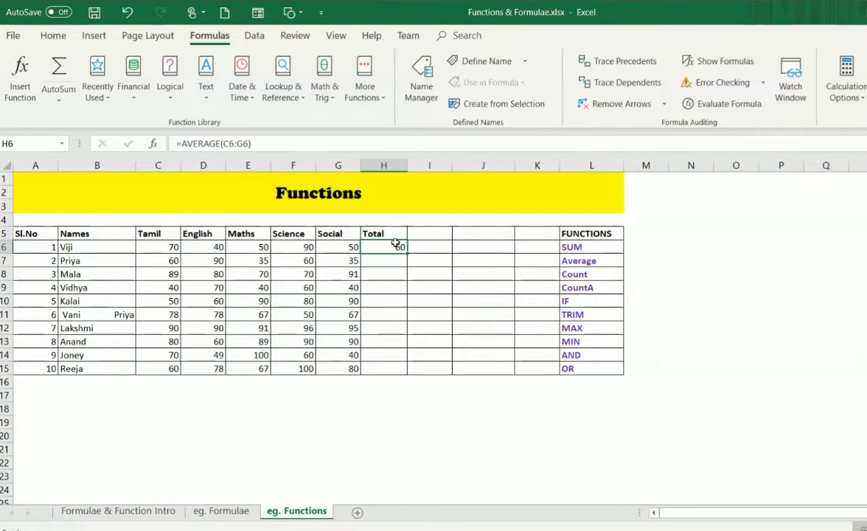
key(Down)
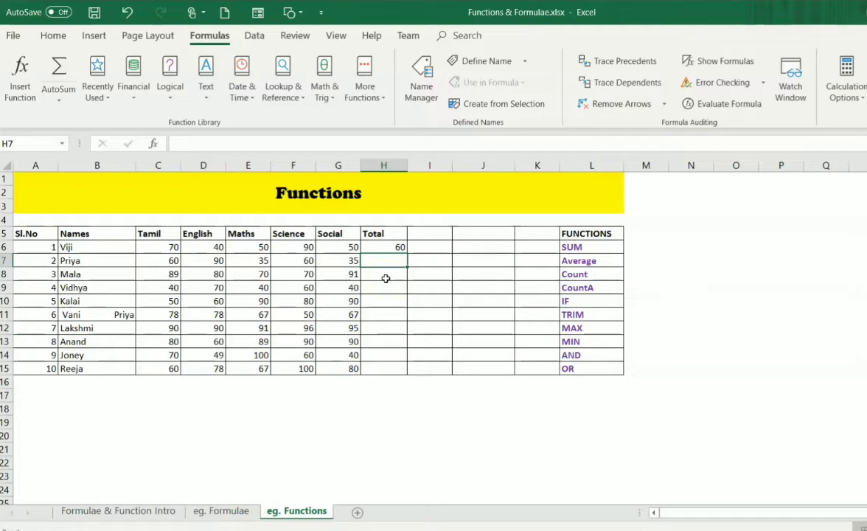
text(=Co)
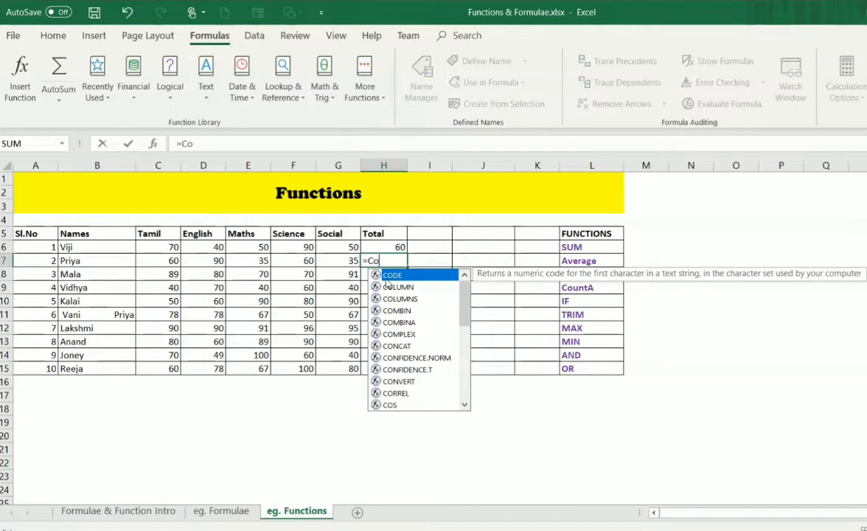
text(un)
key(Tab)
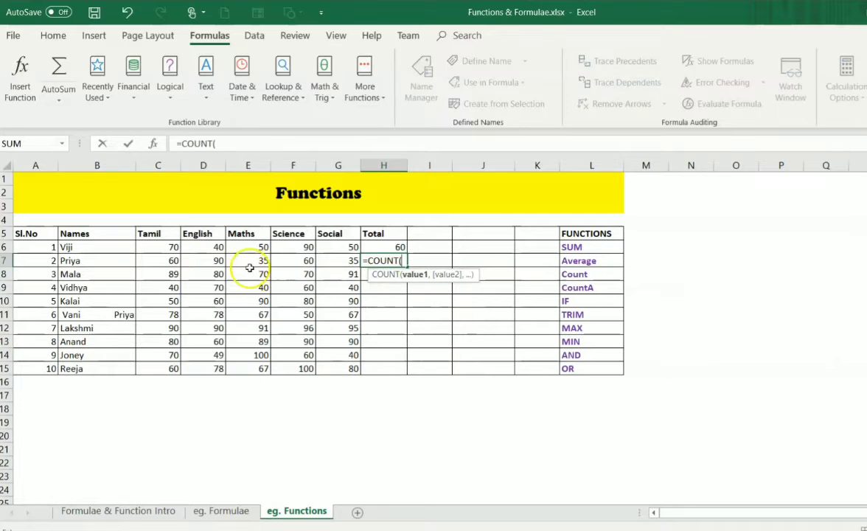
drag(151, 261, 331, 259)
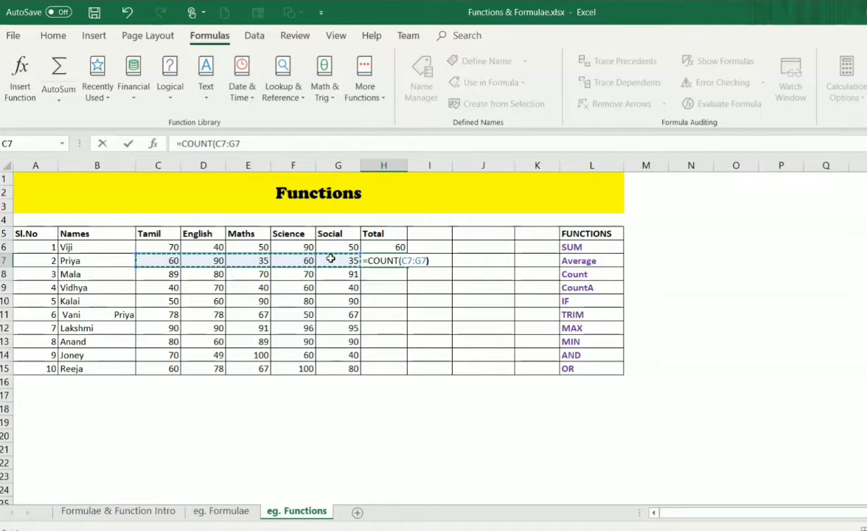
key(Return)
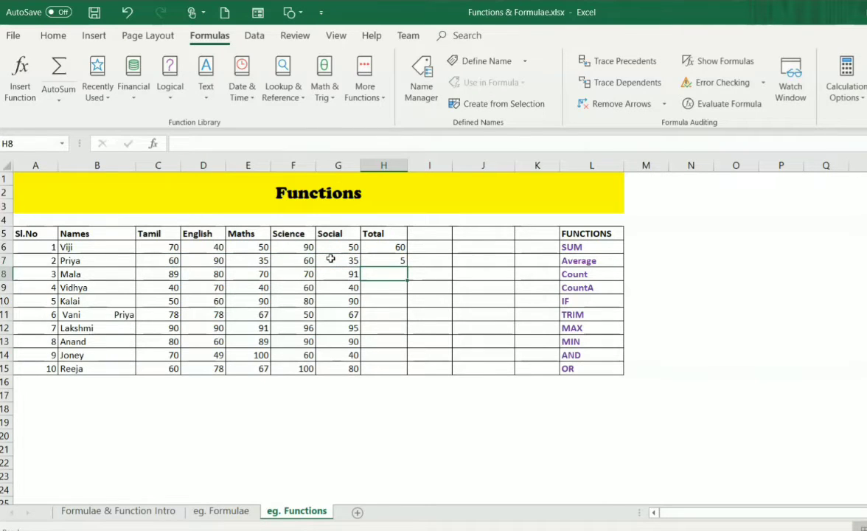
Replace the formula in H7 with =COUNT(A7:G7) to count numeric cells from the serial number through Social
click(392, 261)
drag(256, 143, 164, 143)
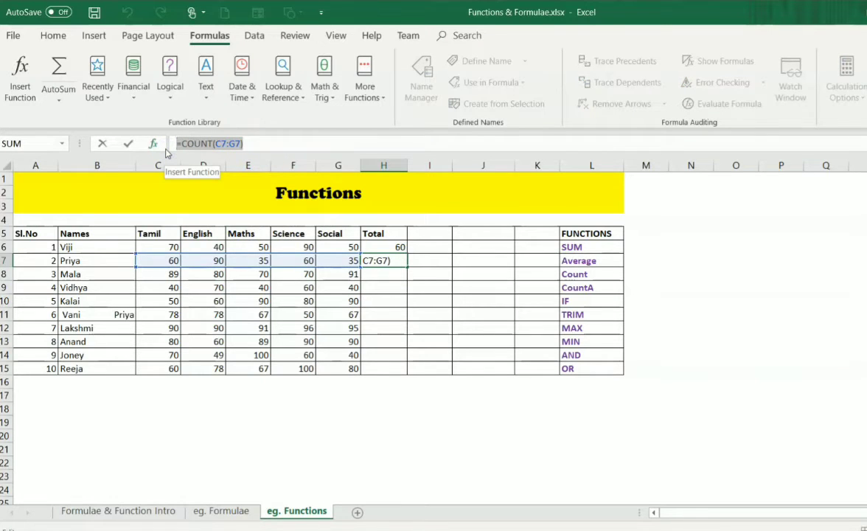
key(BackSpace)
text(=co)
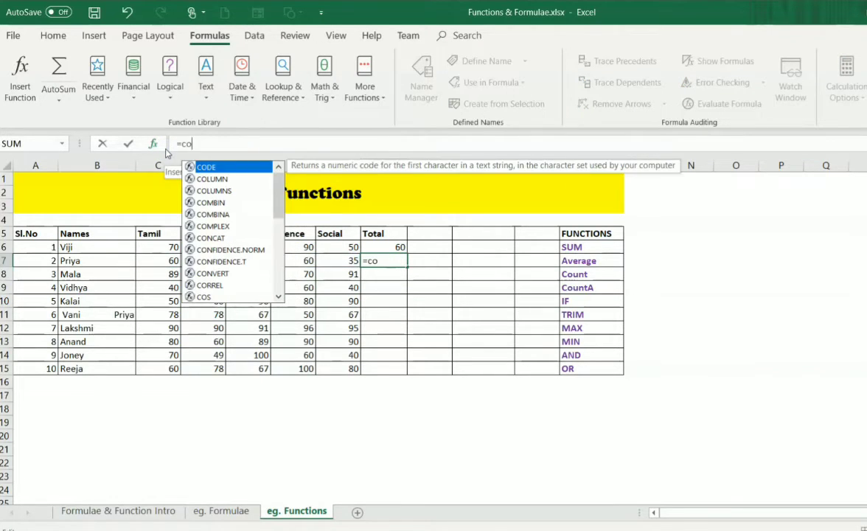
text(un)
key(Tab)
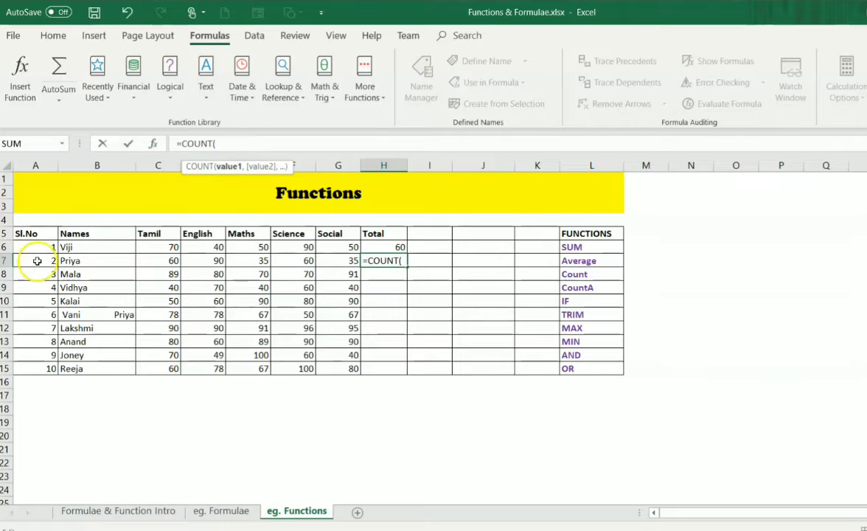
drag(37, 261, 336, 259)
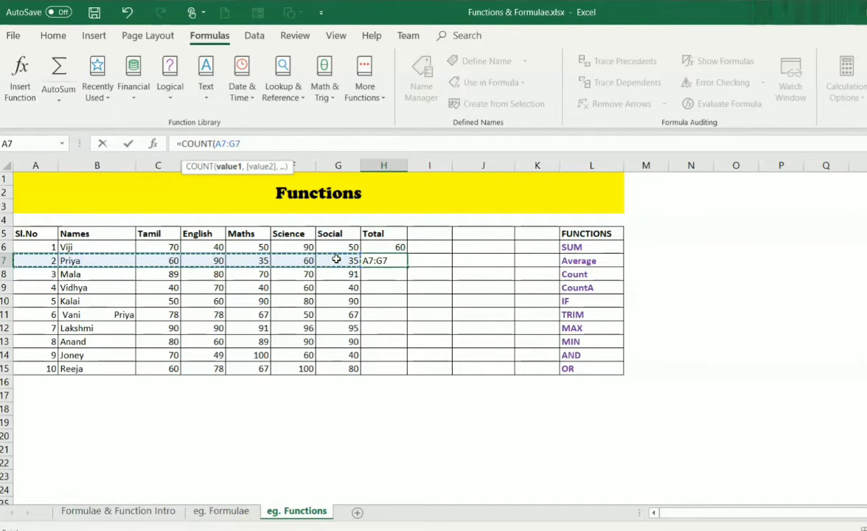
text())
key(Return)
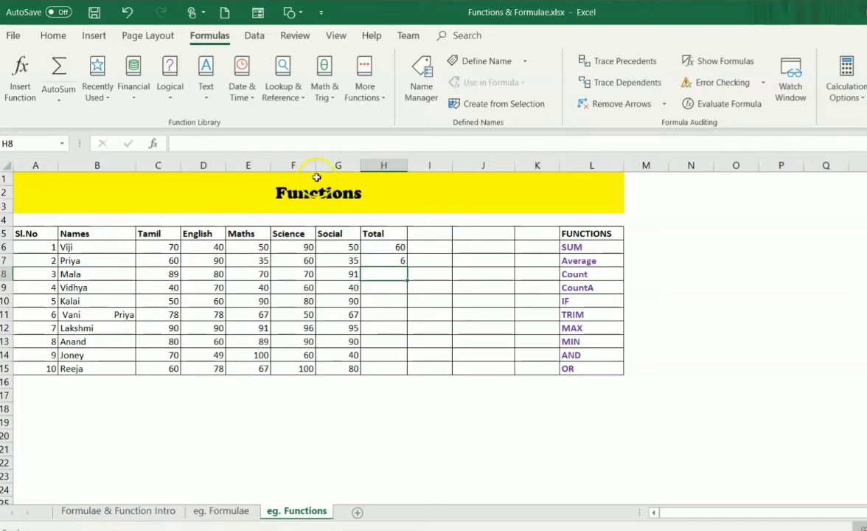
click(399, 261)
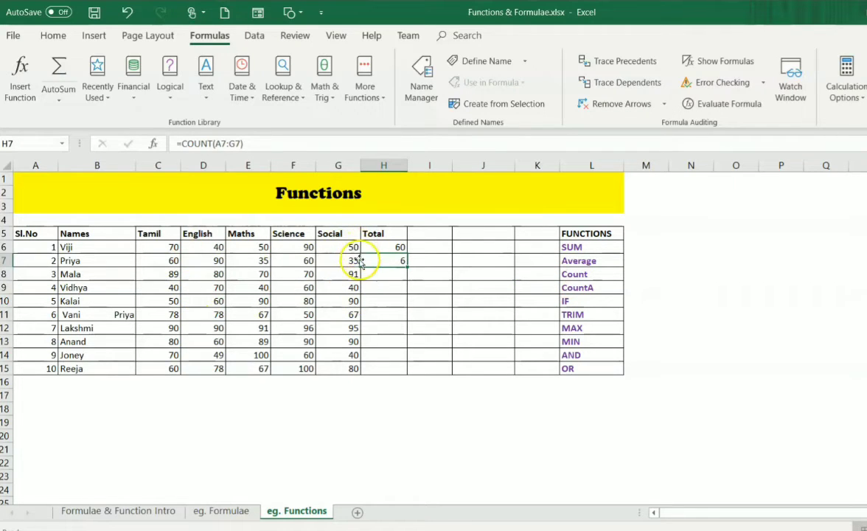
Enter =COUNTA(A8:G8) in cell H8 to count all non-empty cells in the third student's row
click(387, 273)
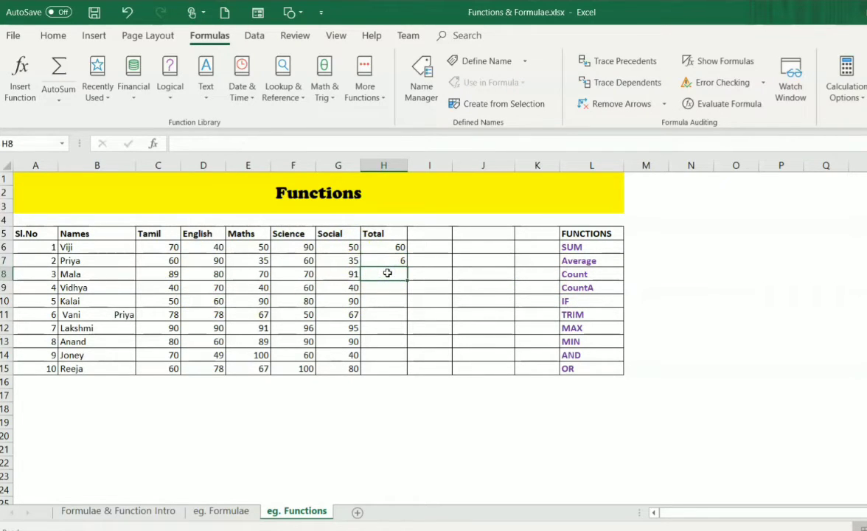
text(=Count)
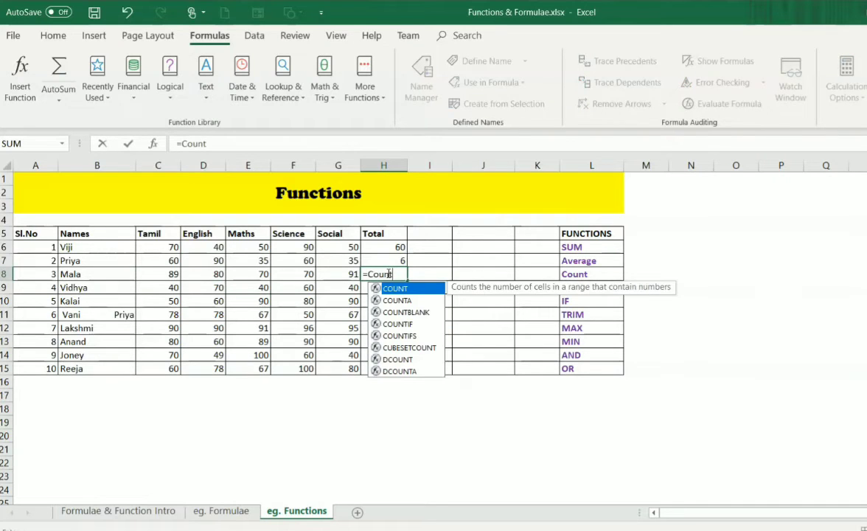
key(Down)
key(Tab)
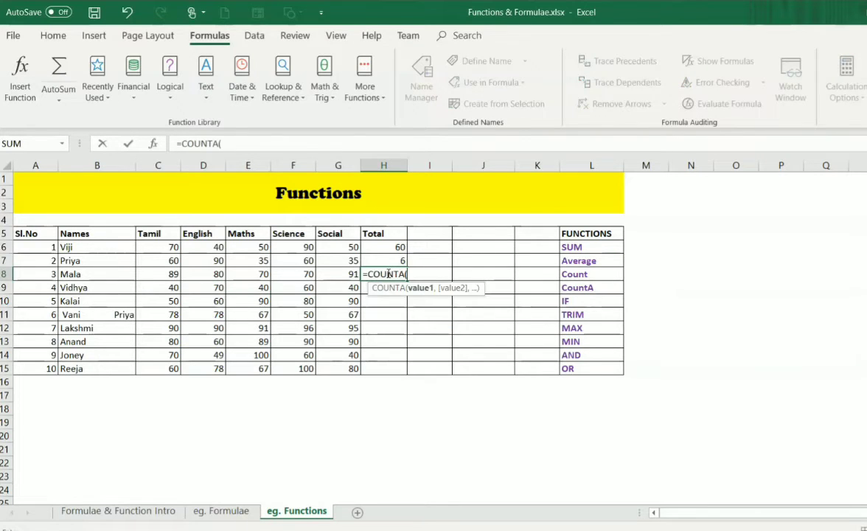
drag(43, 273, 298, 277)
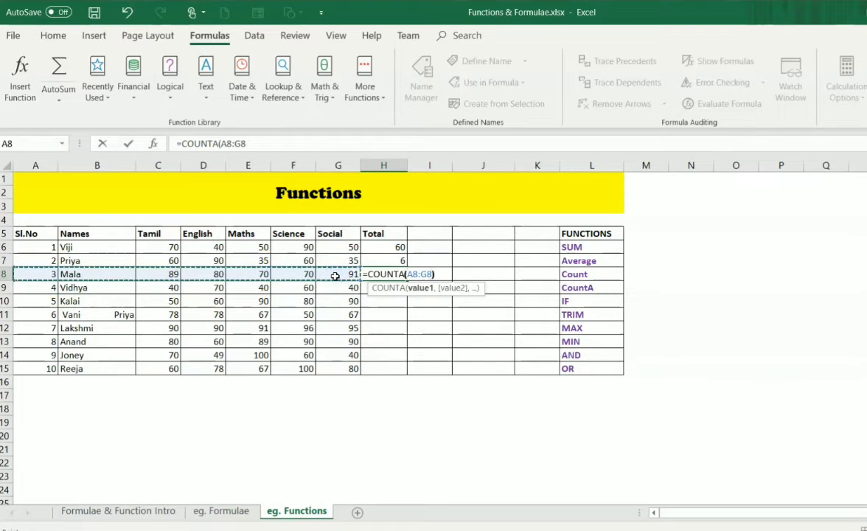
key(Return)
click(385, 274)
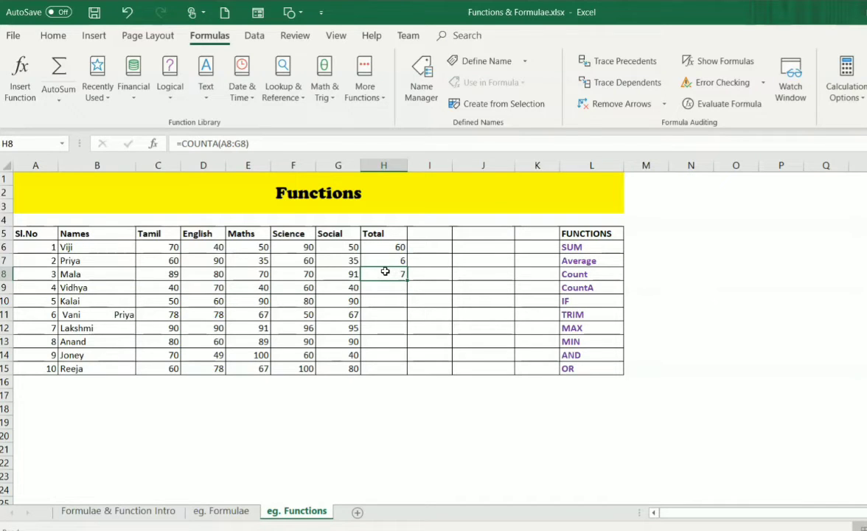
Look at the CountA entry in the FUNCTIONS list, and return to cell H9 in the Total column
key(Right)
key(Right)
key(Right)
key(Right)
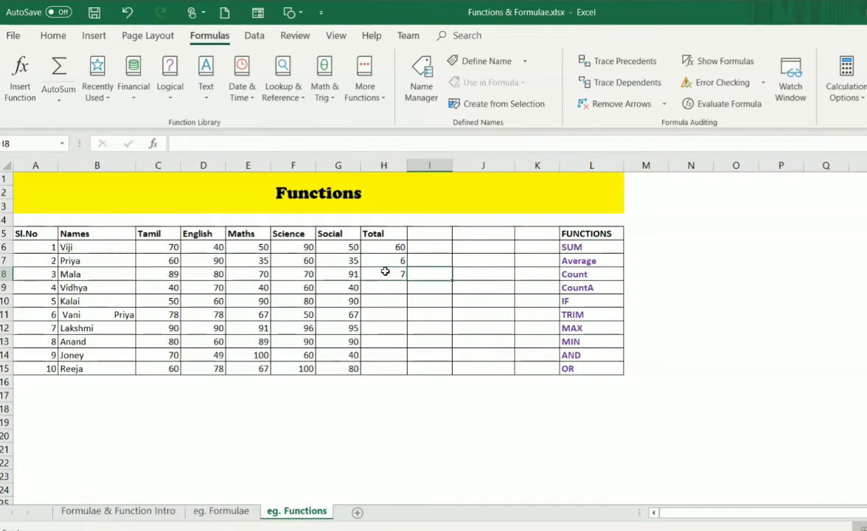
key(Down)
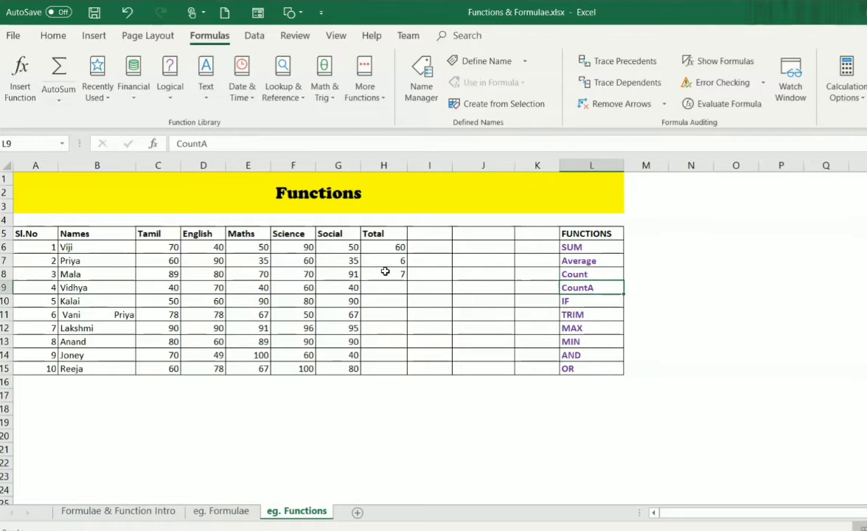
key(Left)
key(Left)
key(Left)
key(Left)
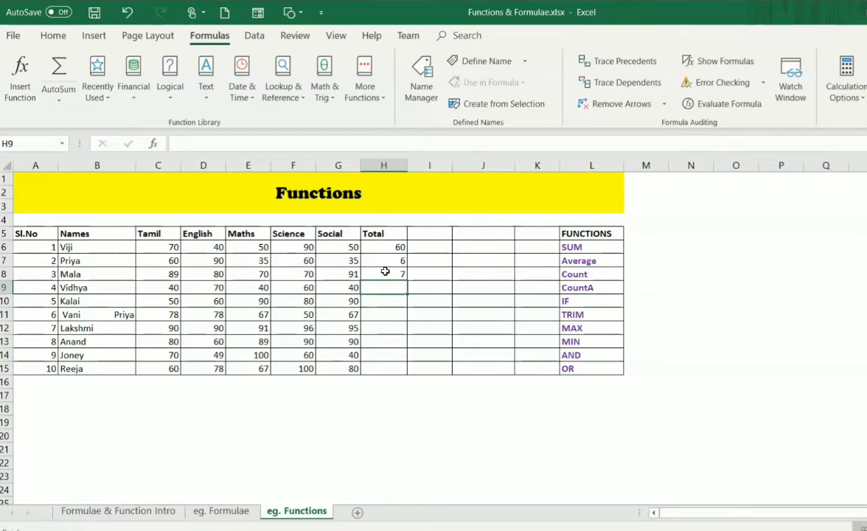
Enter =IF(C9>50,"True","False") in cell H9 to test whether the fourth student's Tamil mark exceeds 50
text(=if)
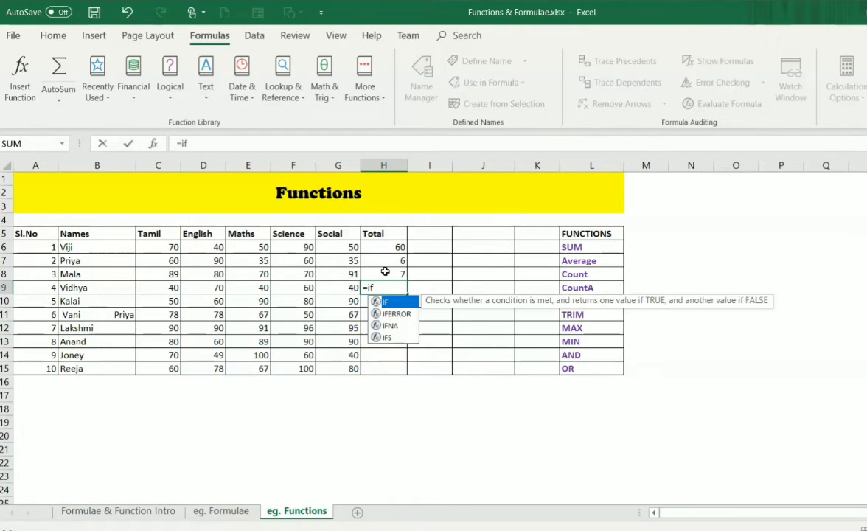
key(Tab)
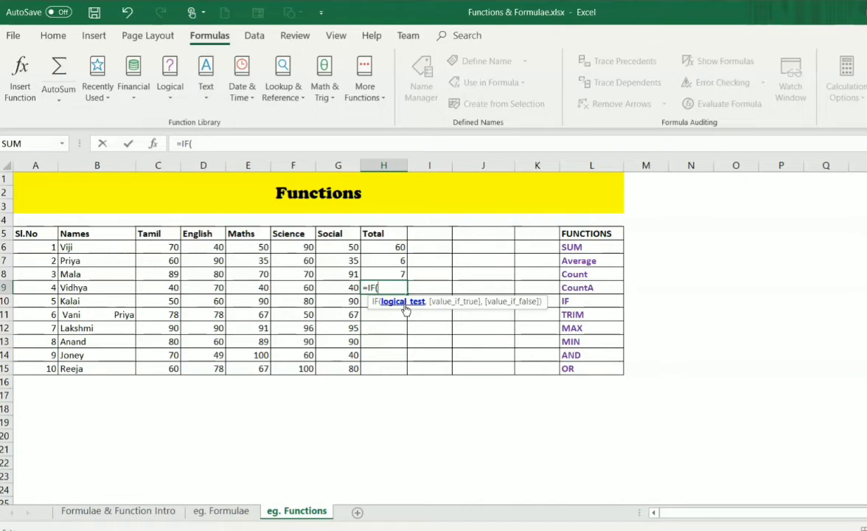
text(C9>50,)
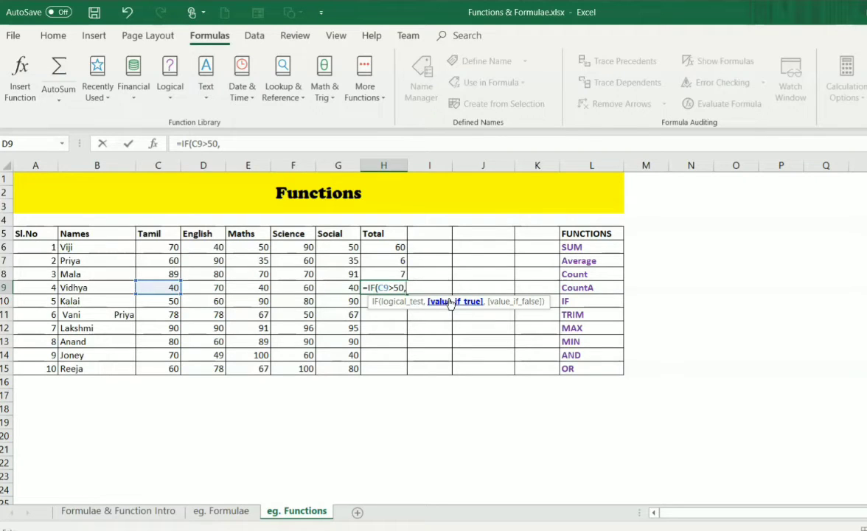
text("True",Fal)
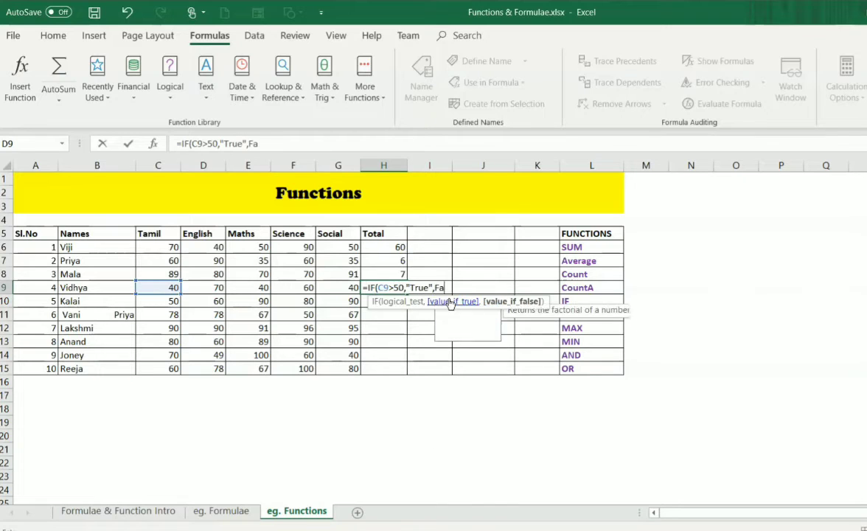
key(BackSpace)
key(BackSpace)
key(BackSpace)
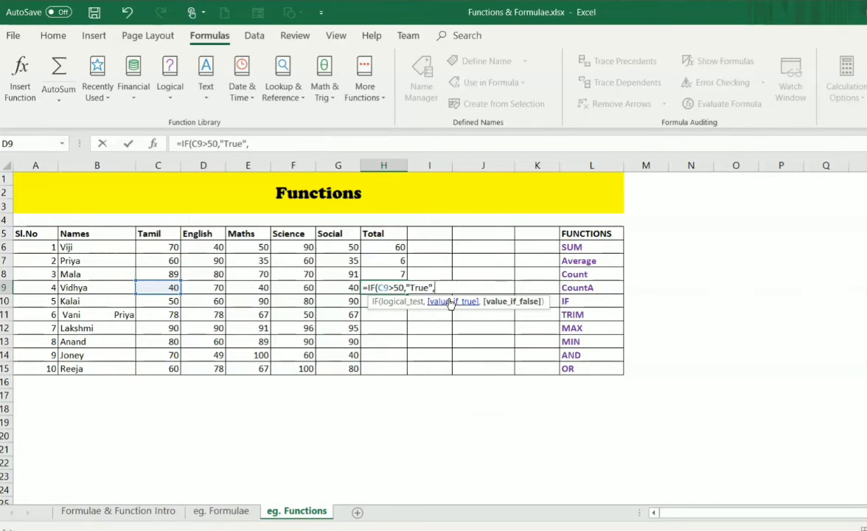
text("False)
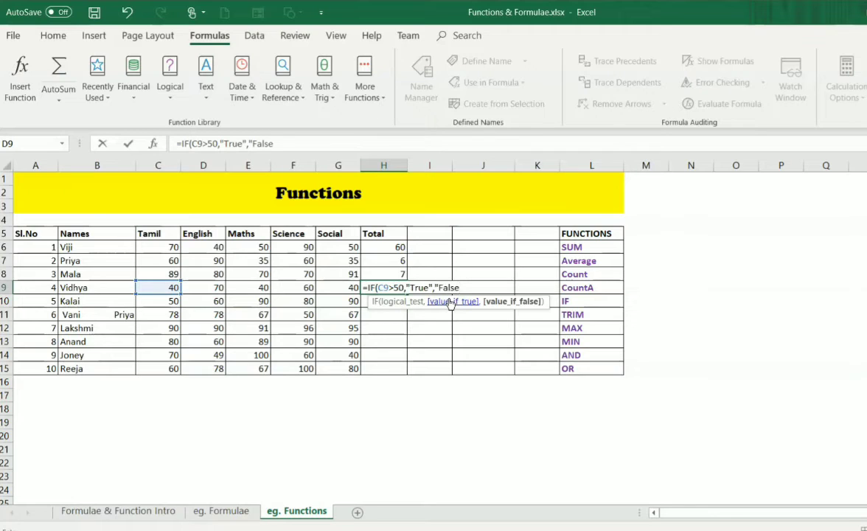
text("))
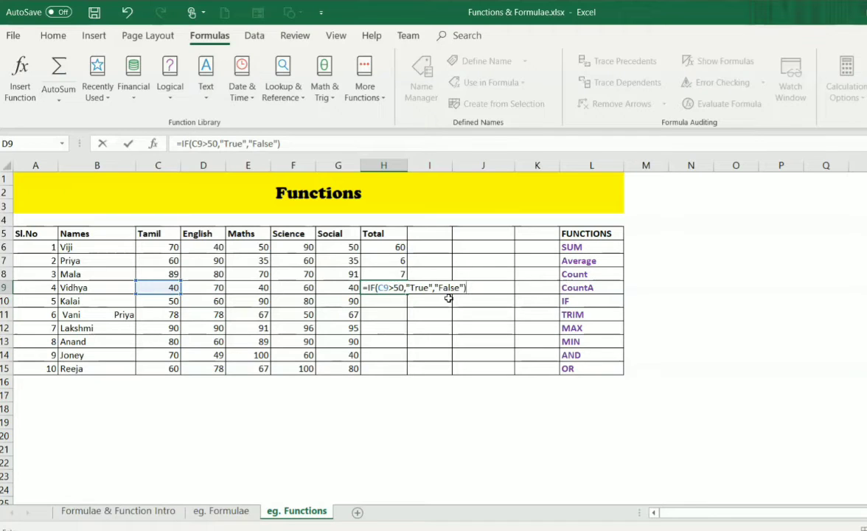
key(Return)
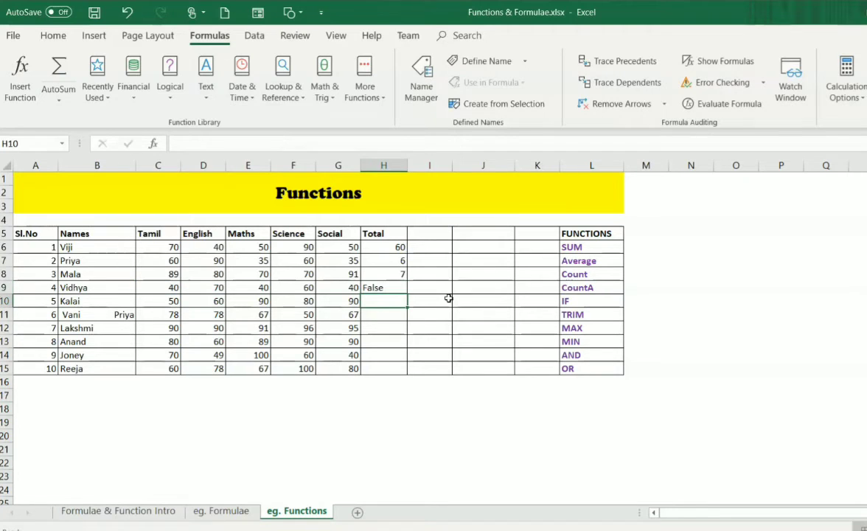
Set the fourth student's Tamil mark in C9 to 60 and check the IF formula in H9
click(174, 284)
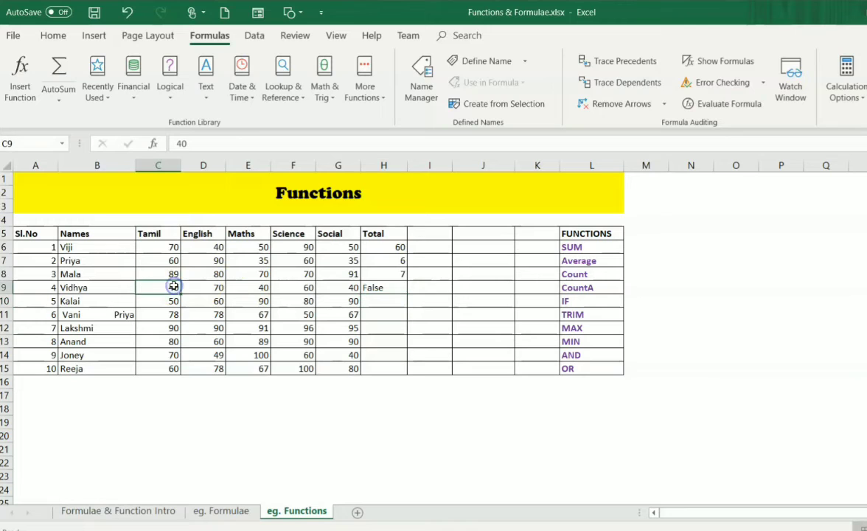
text(60)
key(Return)
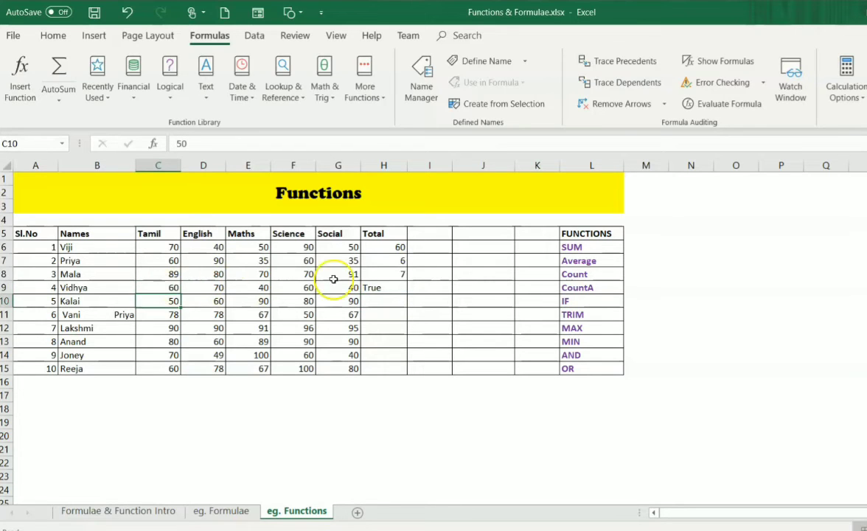
click(402, 289)
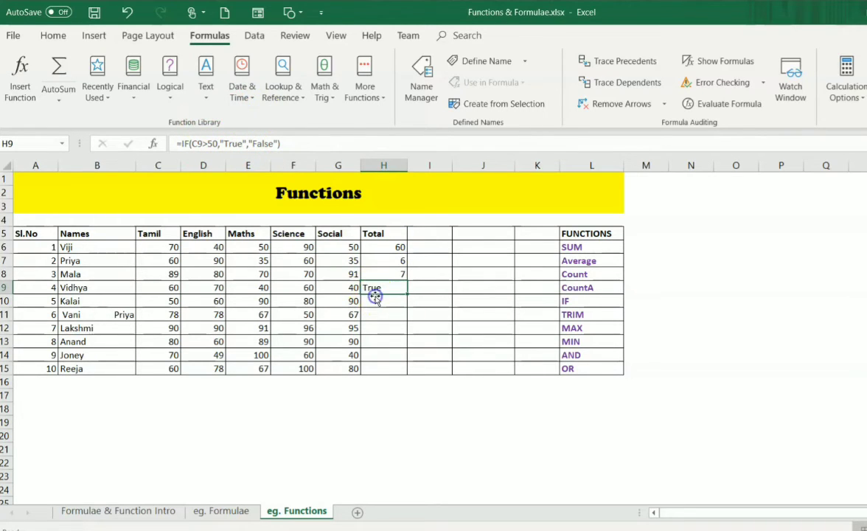
Enter =TRIM(B11) in cell H11 to strip the extra spaces from the sixth student's name, and widen column H slightly
click(594, 316)
key(Left)
key(Left)
key(Left)
key(Left)
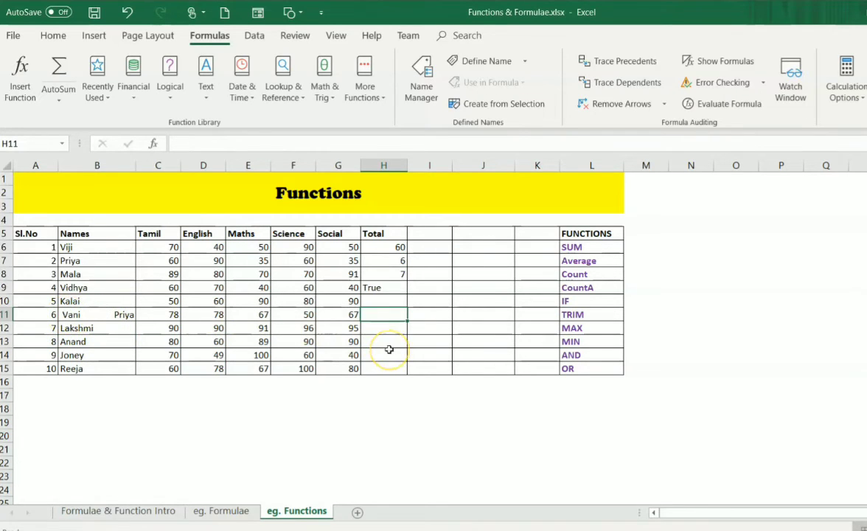
text(=Tr)
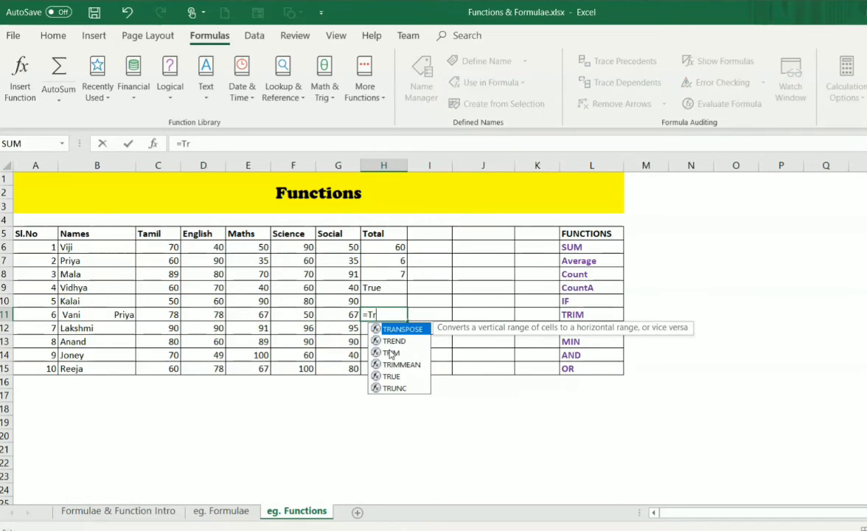
text(im()
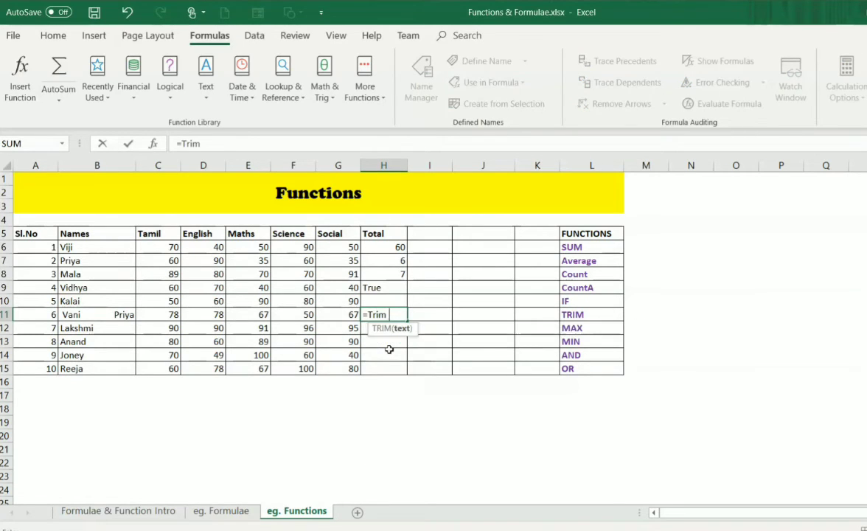
click(120, 315)
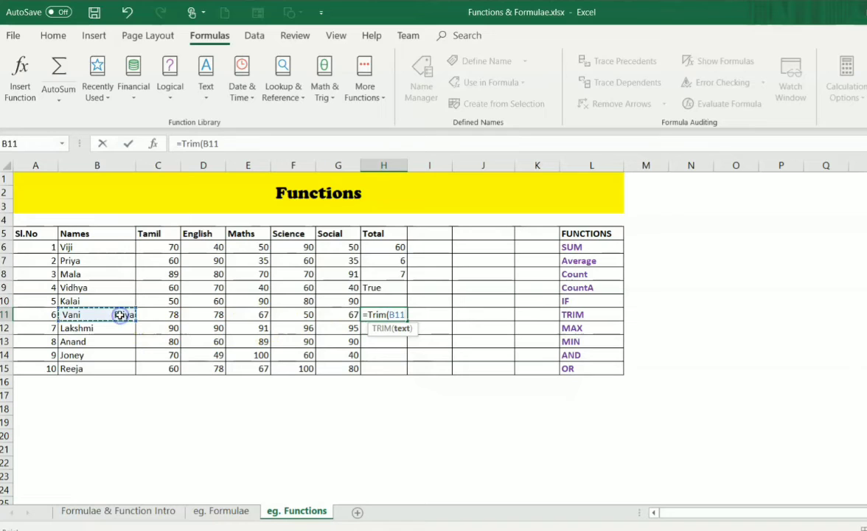
key(Return)
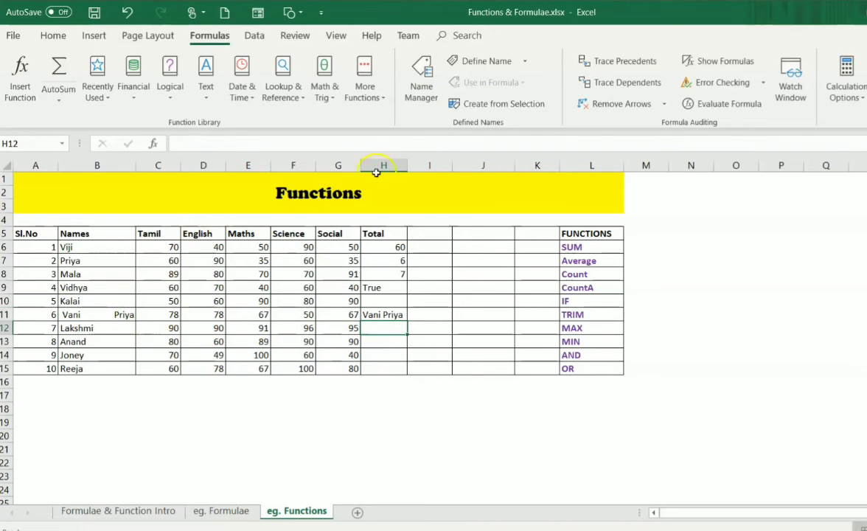
drag(407, 166, 417, 166)
click(393, 315)
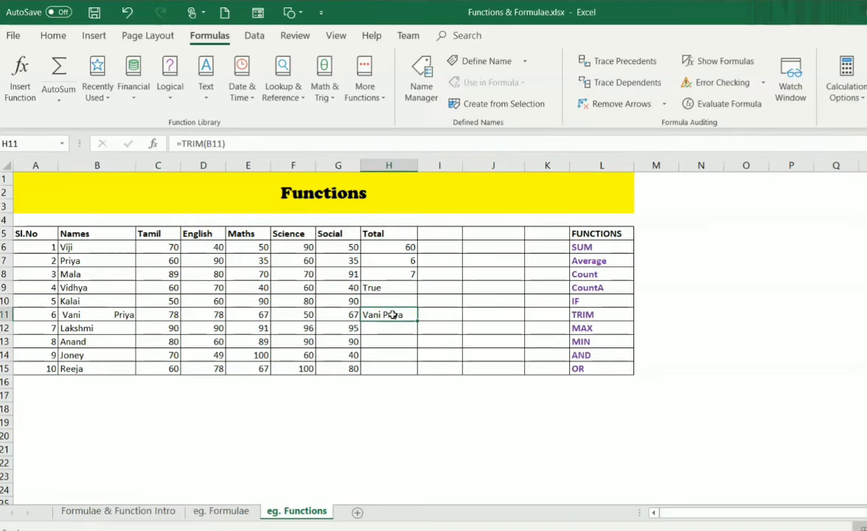
Enter =MAX(C12:G12) in cell H12 to find the seventh student's highest mark
click(390, 328)
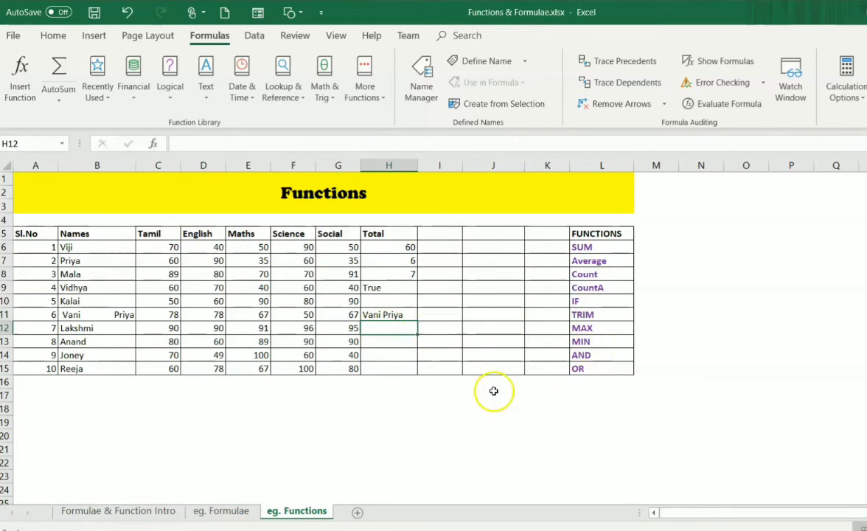
text(=M)
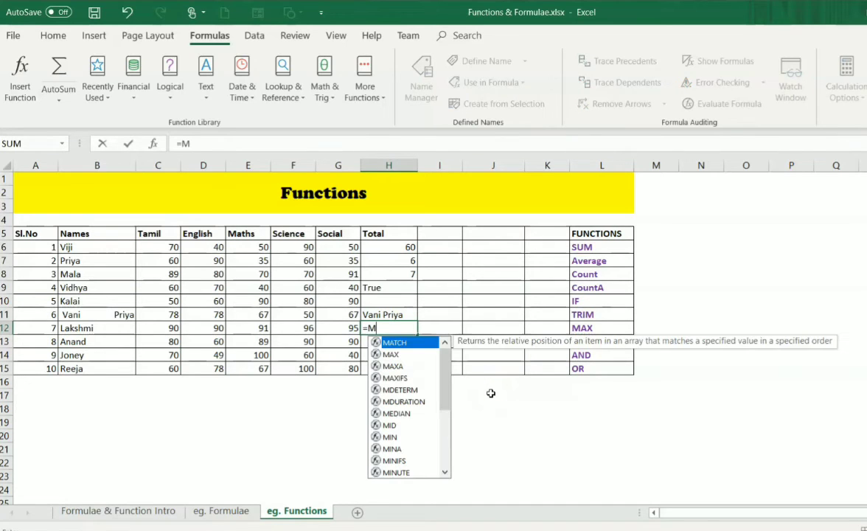
text(ax()
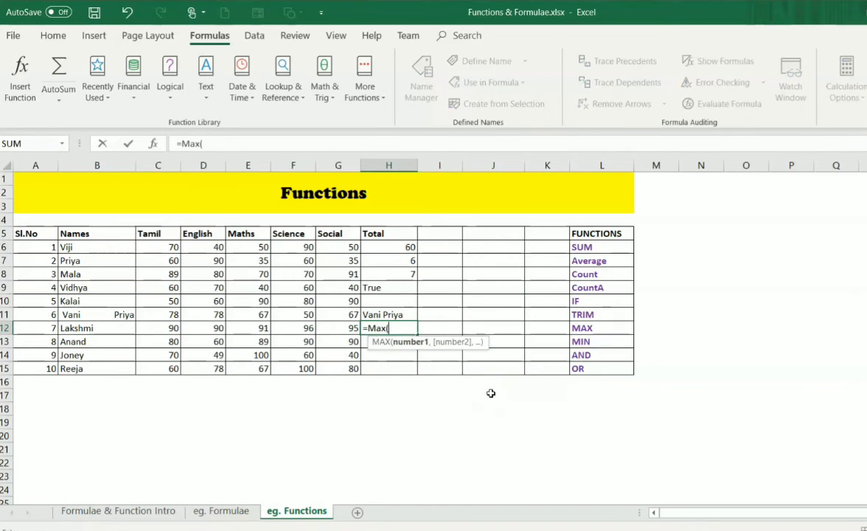
drag(171, 328, 330, 327)
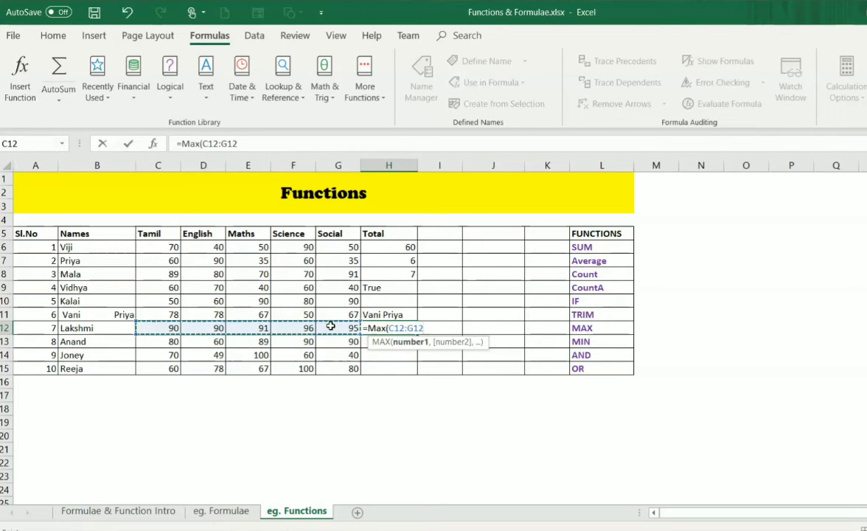
text())
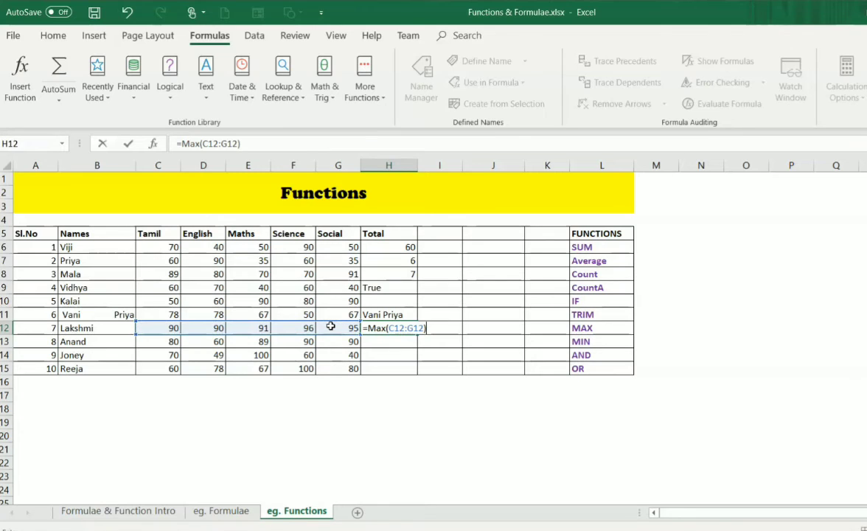
key(Return)
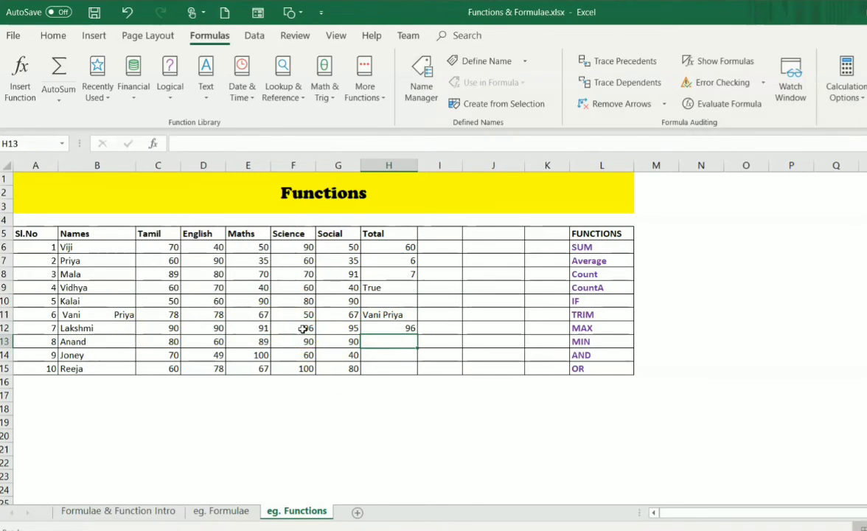
Enter =MIN(C13:G13) in cell H13 to find the eighth student's lowest mark
text(=min)
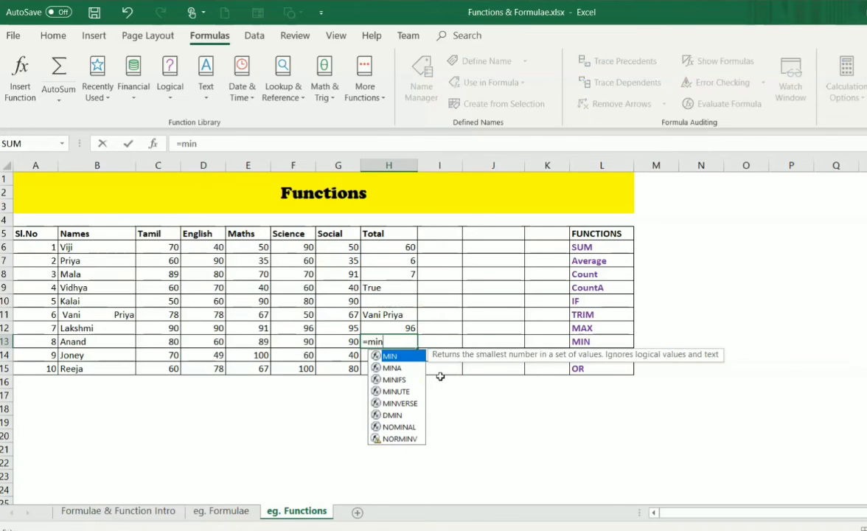
key(Tab)
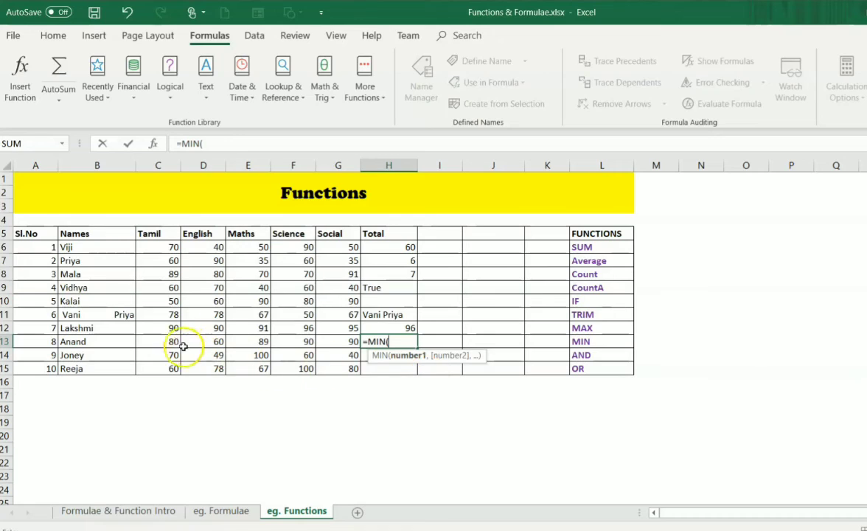
drag(166, 342, 338, 343)
text())
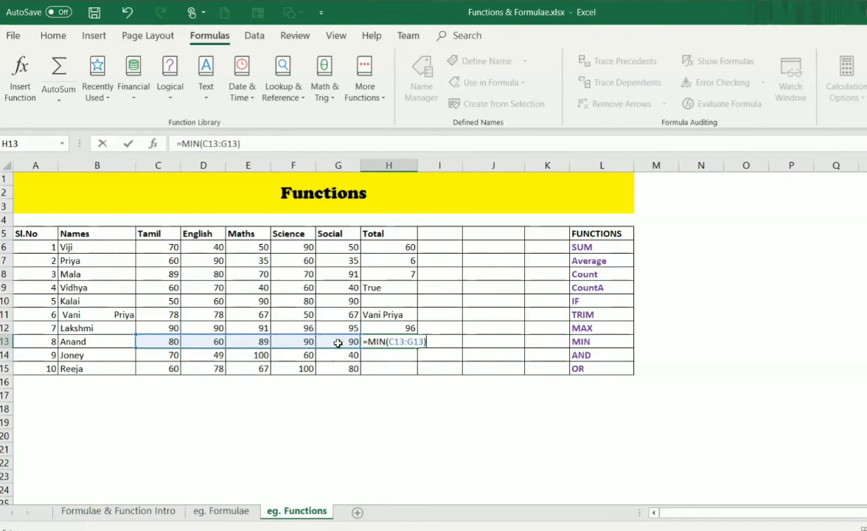
key(Return)
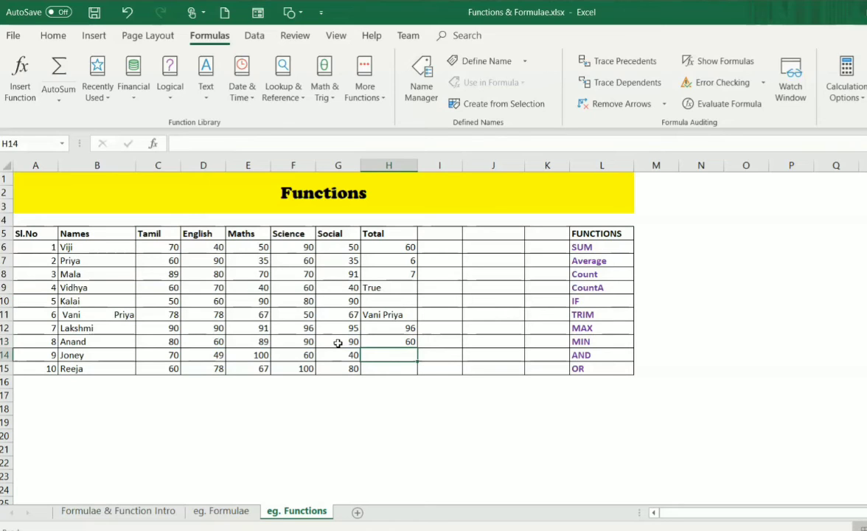
Enter =AND(C14>60,D14>60) in cell H14 to test whether the ninth student's Tamil and English marks both exceed 60
text(=)
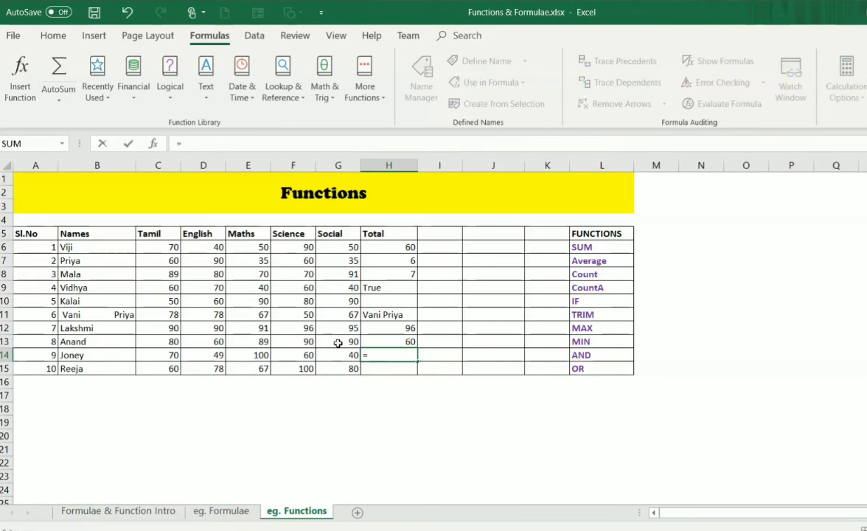
text(AND()
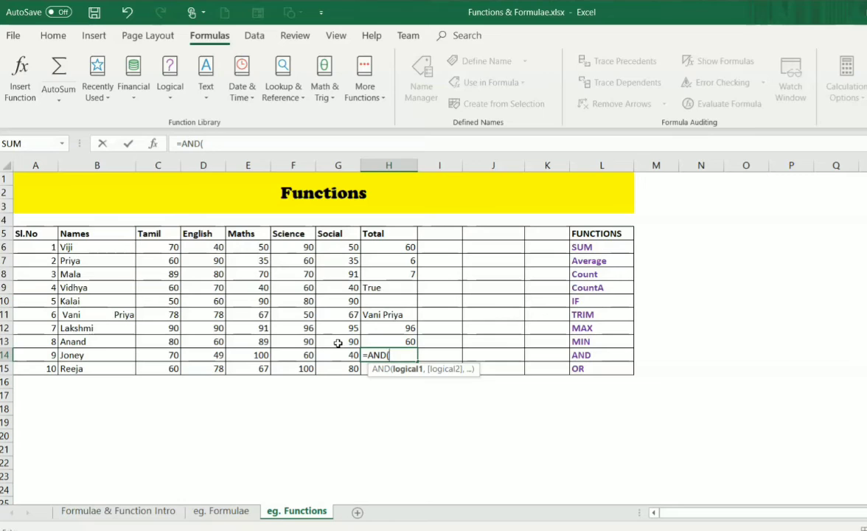
click(170, 358)
text(>)
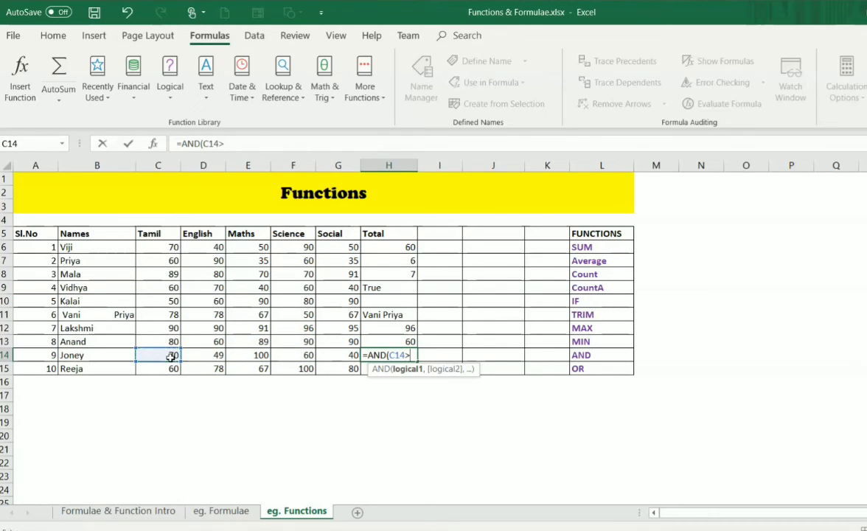
text(60,)
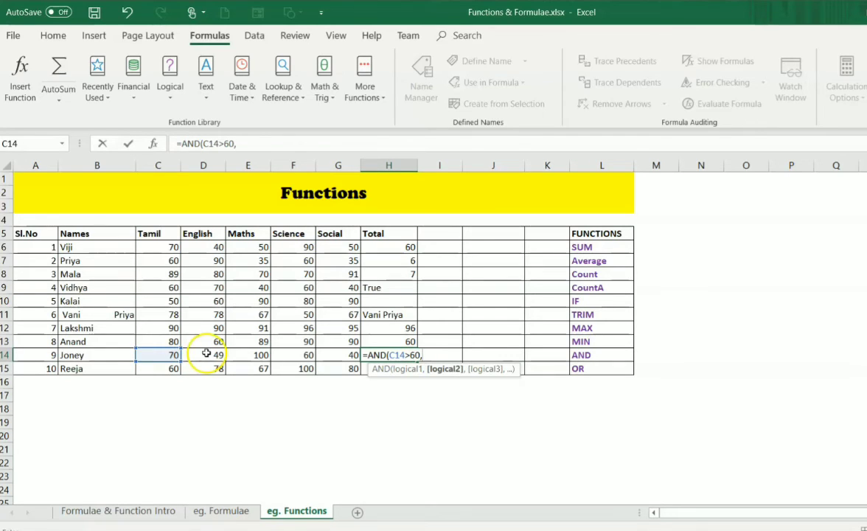
click(207, 354)
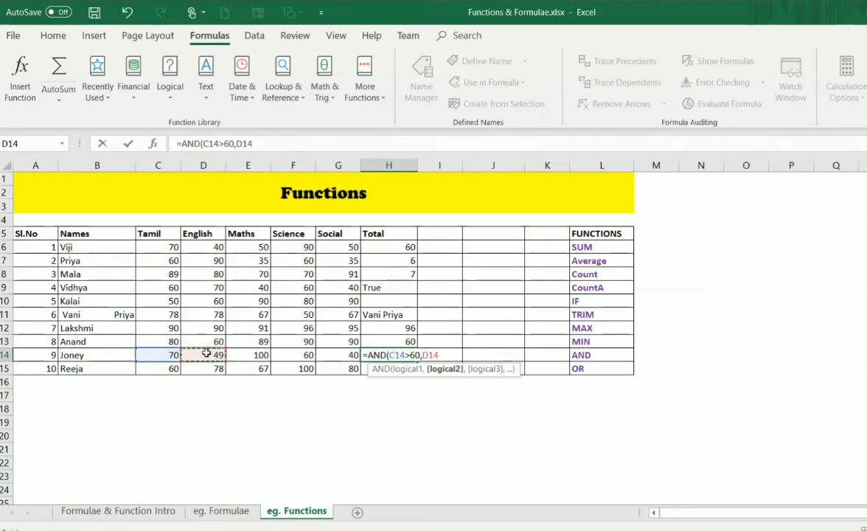
text(>60)
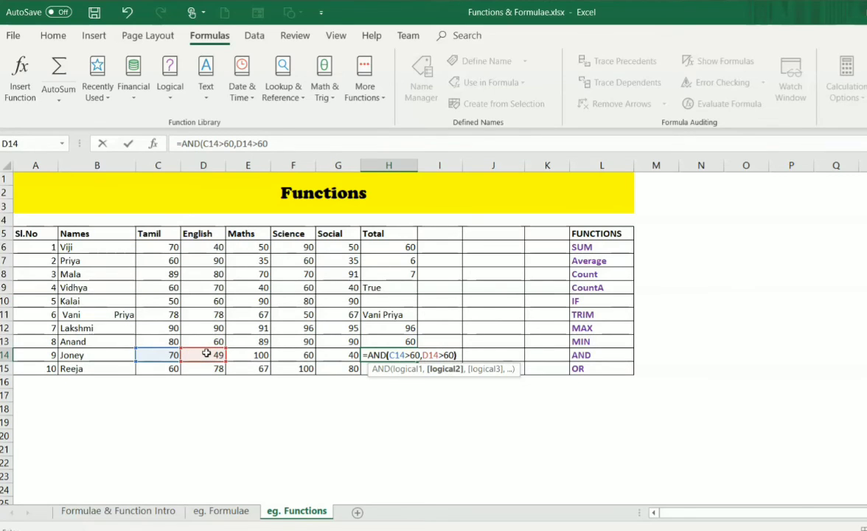
text())
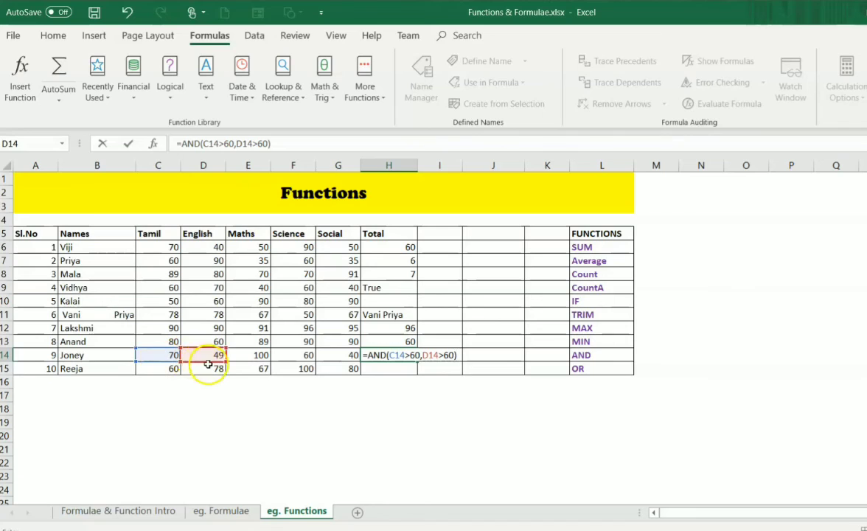
click(257, 392)
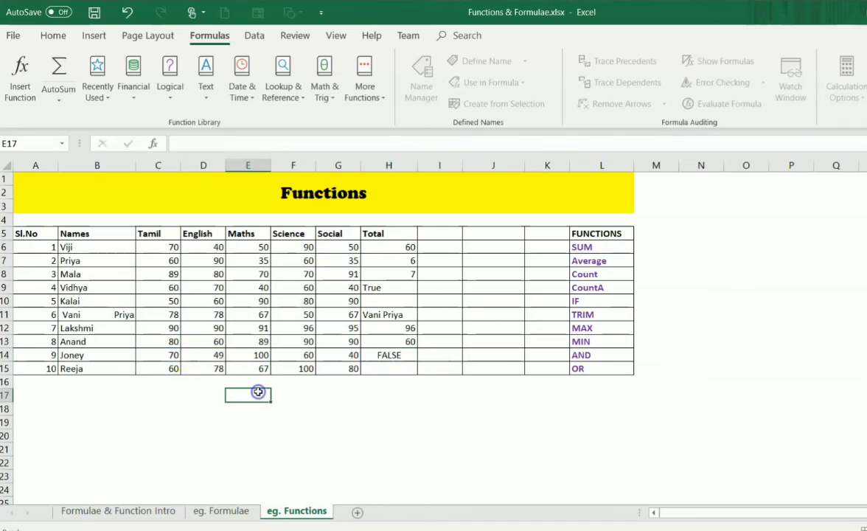
Review the AND formula in H14 with its two input marks, and set the ninth student's English mark in D14 to 70
click(397, 355)
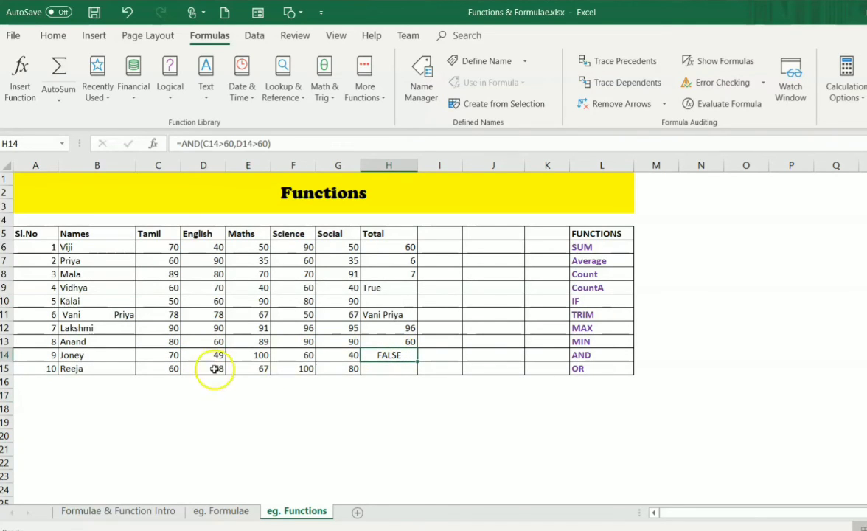
click(172, 356)
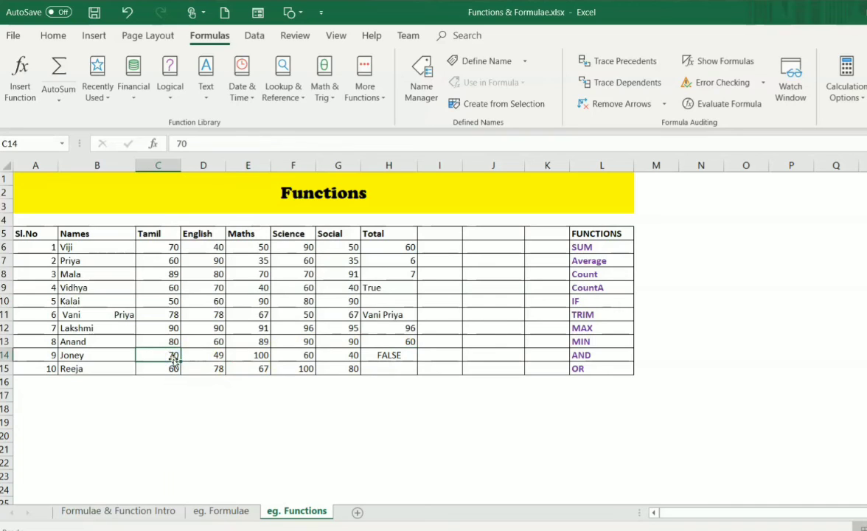
click(193, 356)
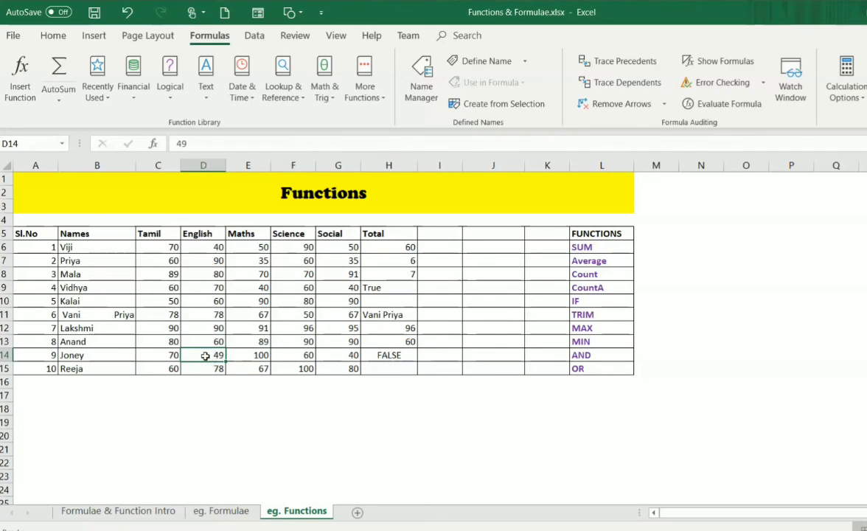
click(392, 356)
click(213, 357)
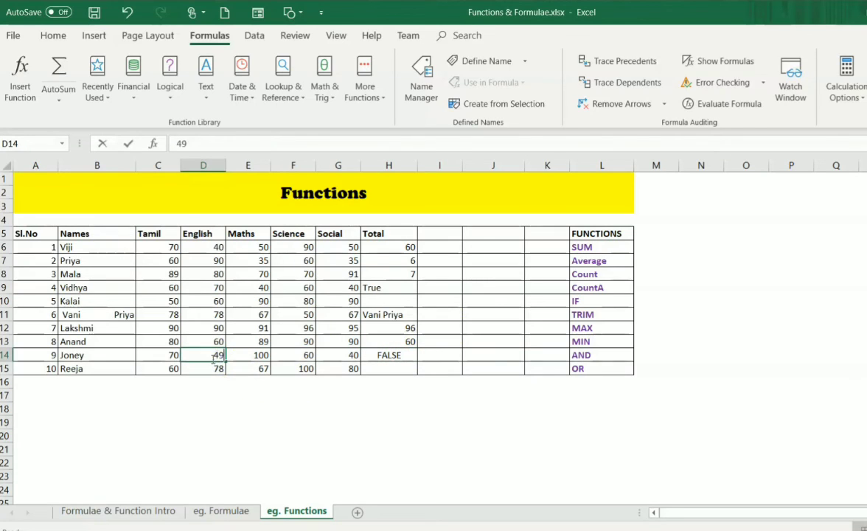
text(70)
key(Return)
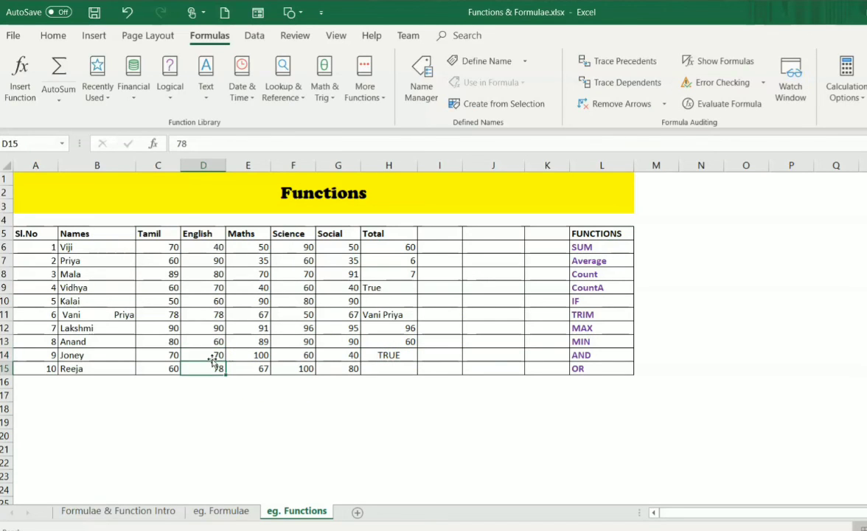
Enter =OR(C15>70,D15>70) in cell H15 to test whether the tenth student's Tamil or English mark exceeds 70
click(404, 368)
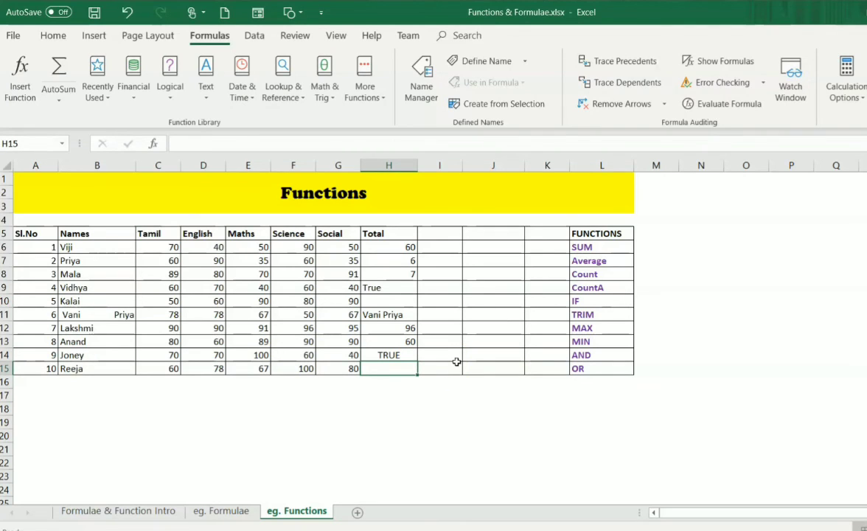
text(=or)
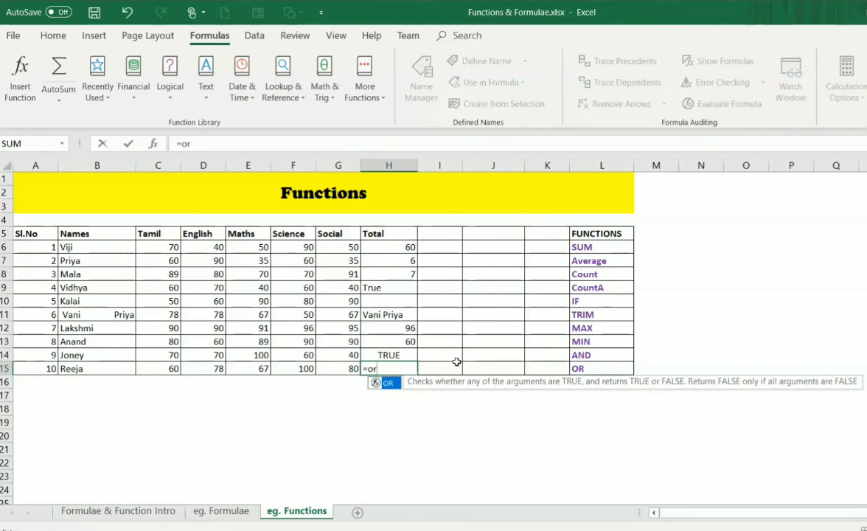
text(()
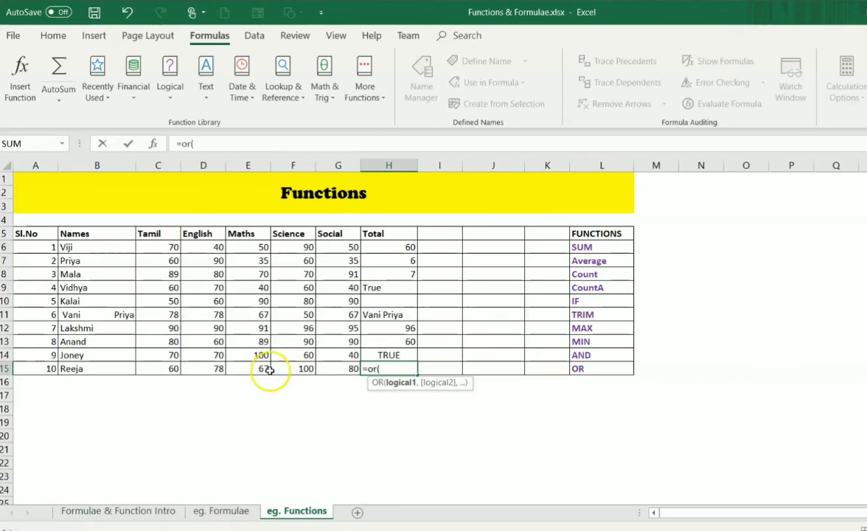
click(169, 368)
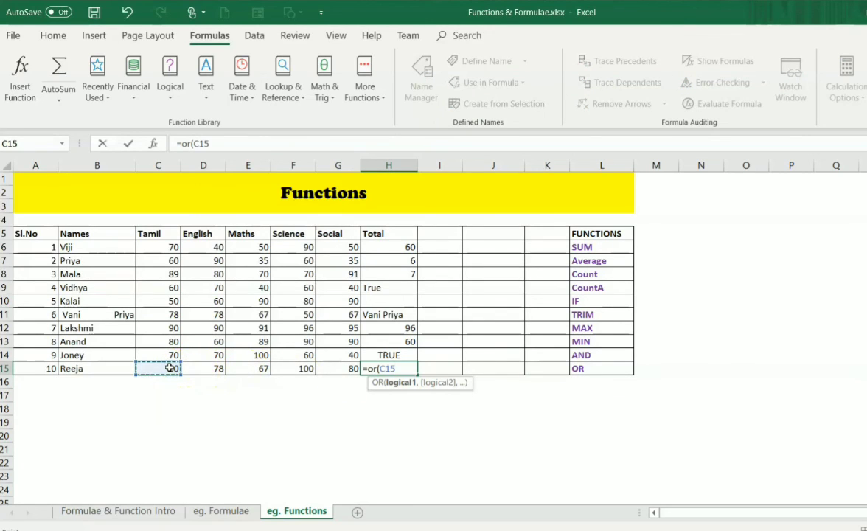
text(>70)
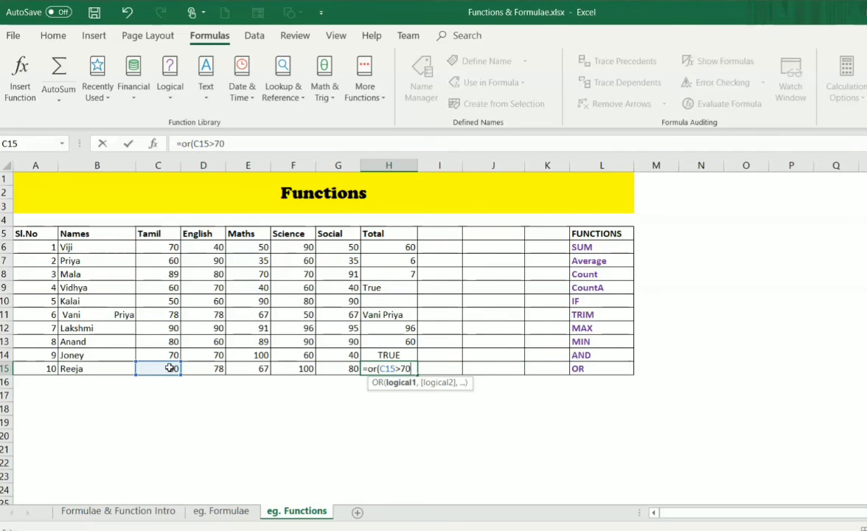
text(,)
click(209, 371)
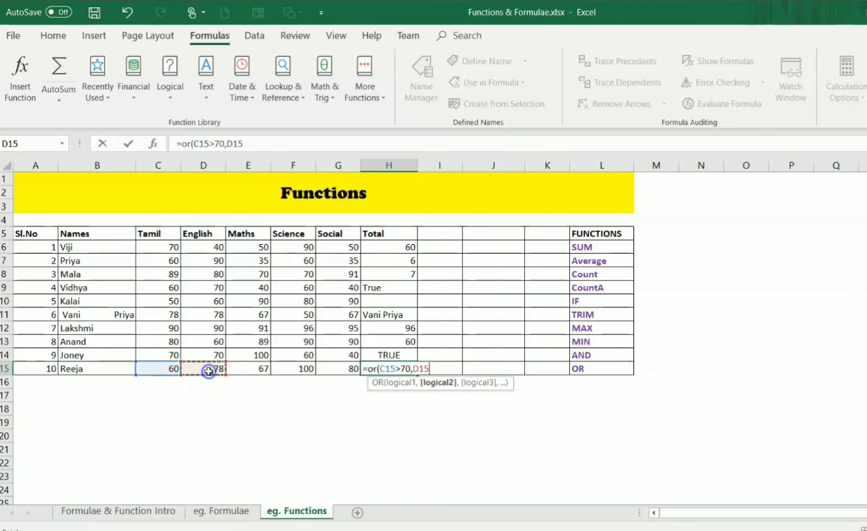
text(>70)
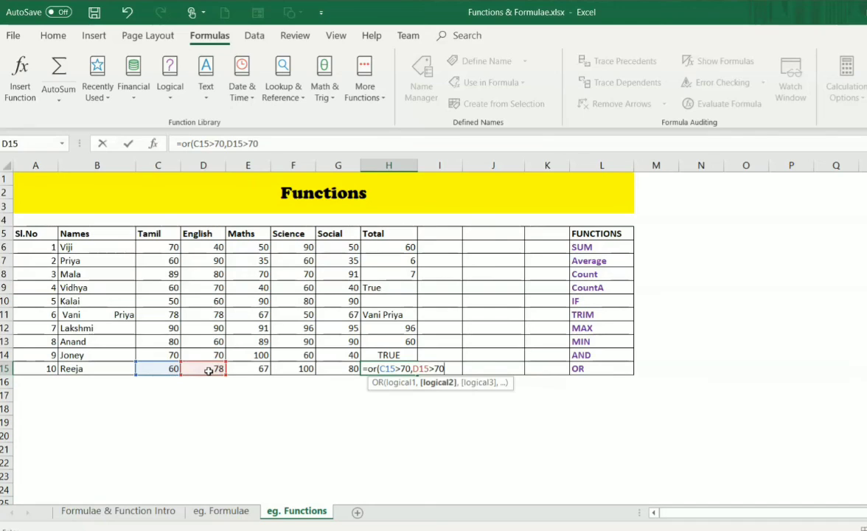
text())
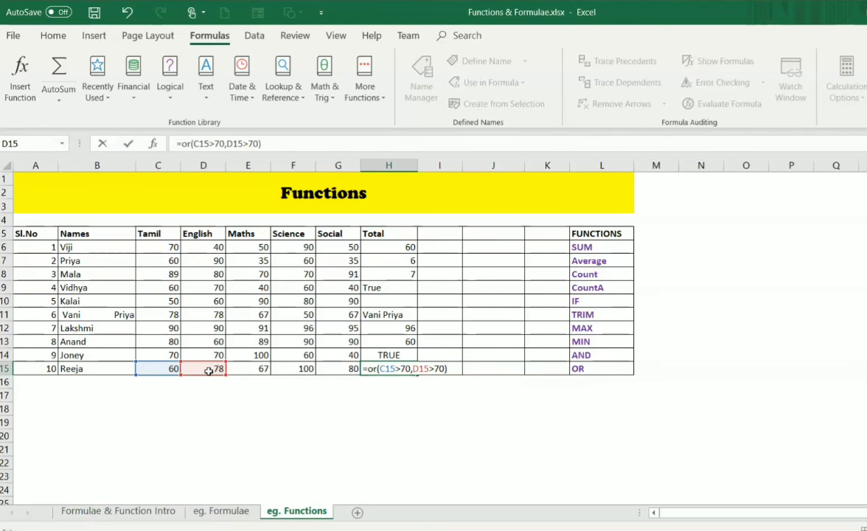
key(Return)
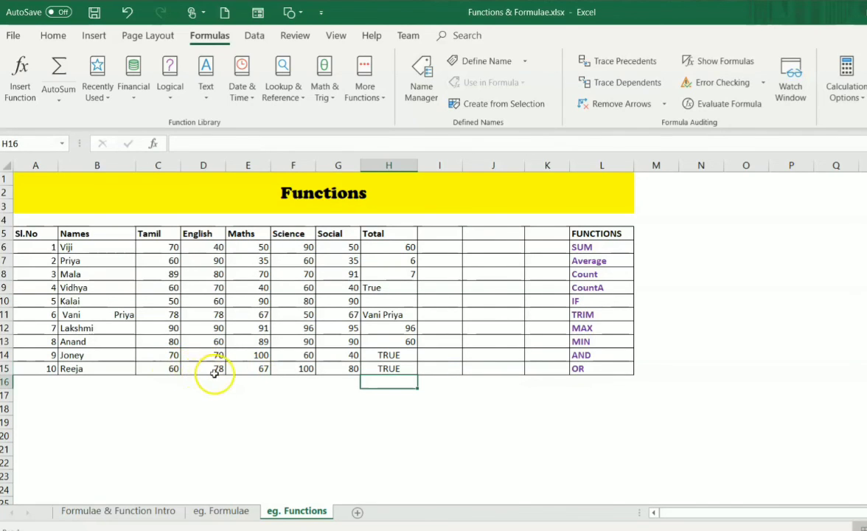
Review the OR formula in H15 and the AND formula in H14, and highlight the list of function names in L6:L15
click(388, 369)
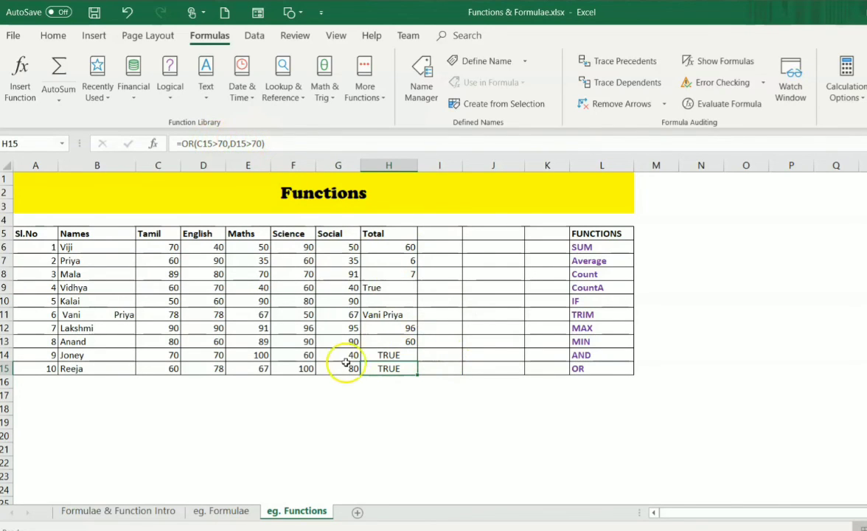
click(384, 357)
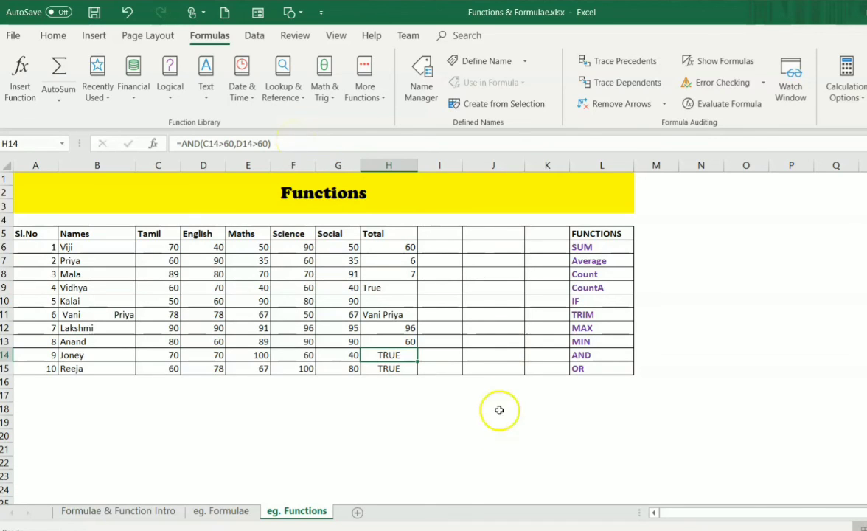
click(445, 382)
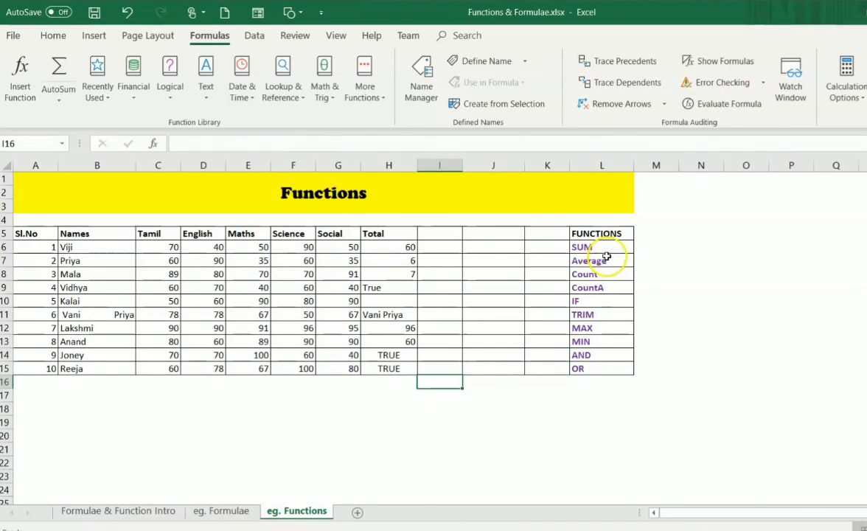
drag(604, 248, 603, 368)
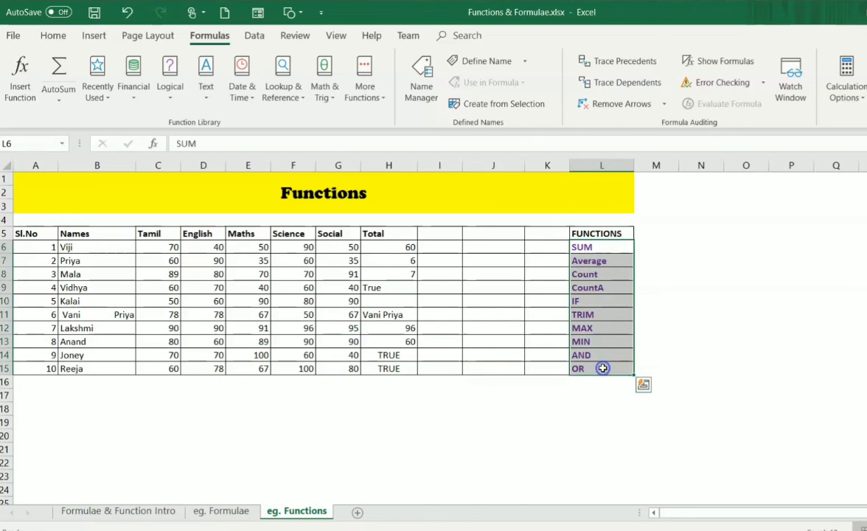